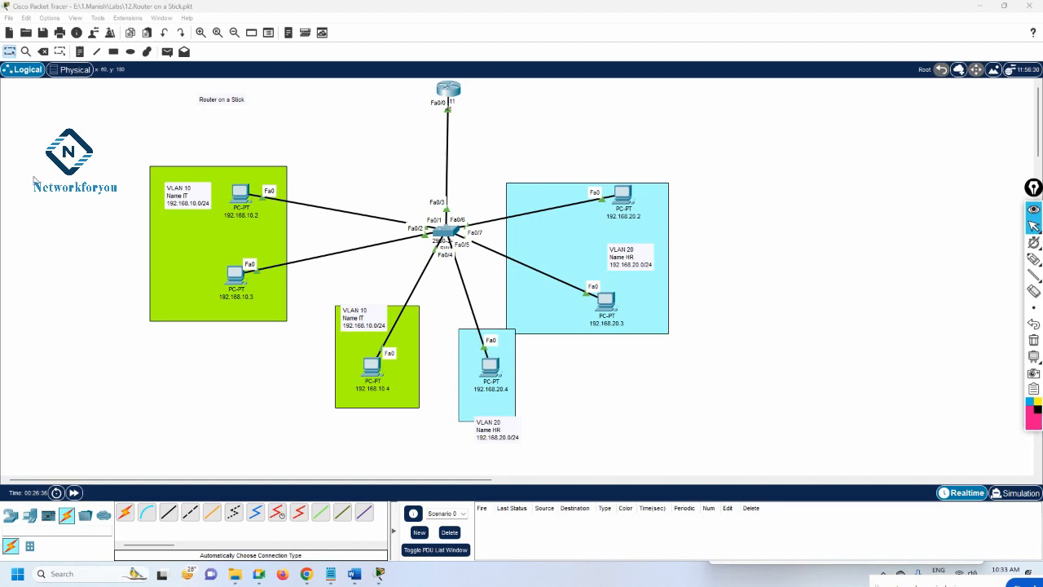
Step: Save a copy of the network in the Labs folder under the file name 13.SVI Intervlan
{"action": "left_click", "coordinate": [10, 33]}
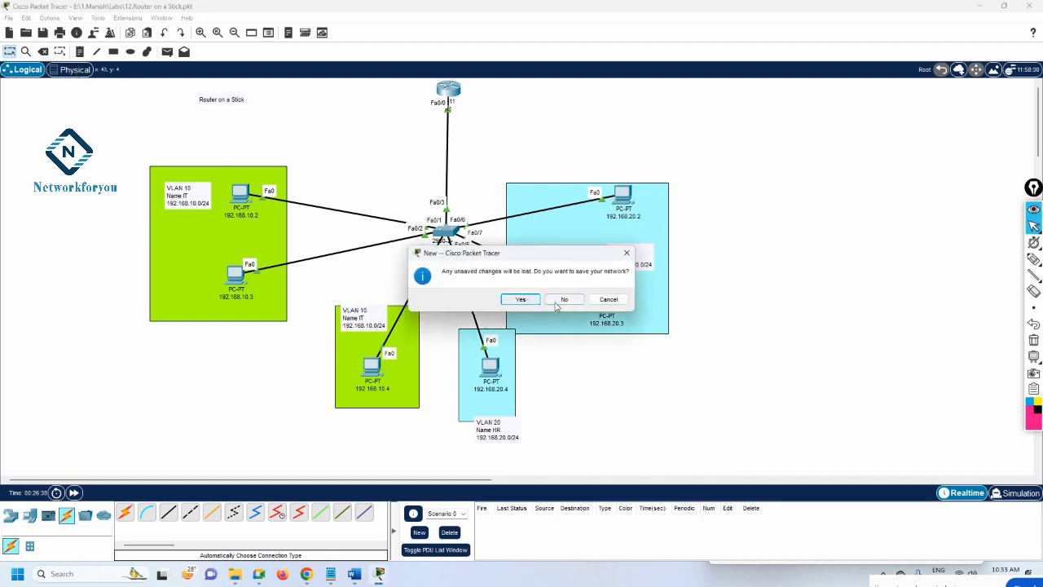
{"action": "left_click", "coordinate": [627, 252]}
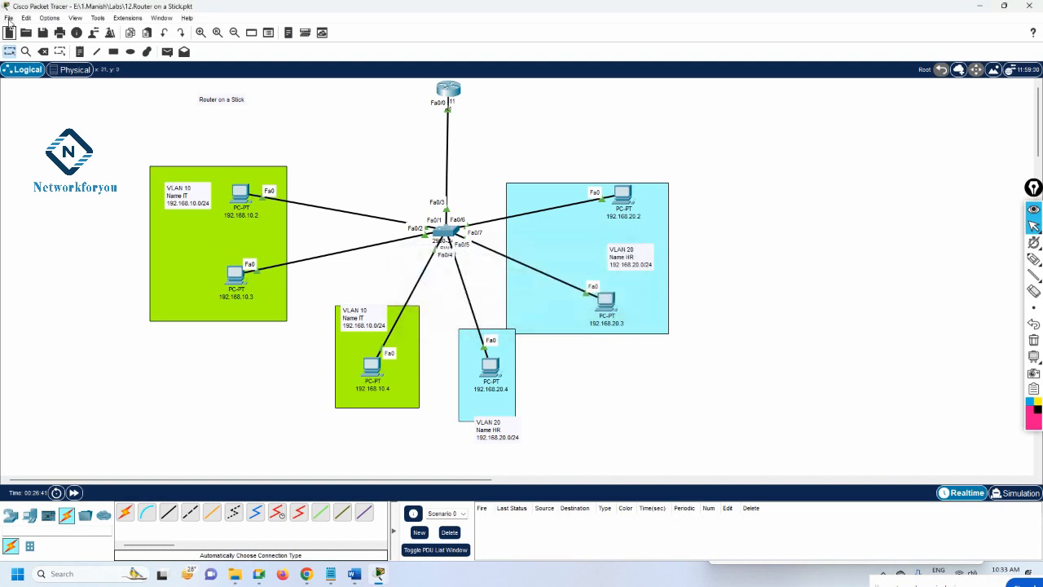
{"action": "left_click", "coordinate": [8, 17]}
{"action": "left_click", "coordinate": [32, 92]}
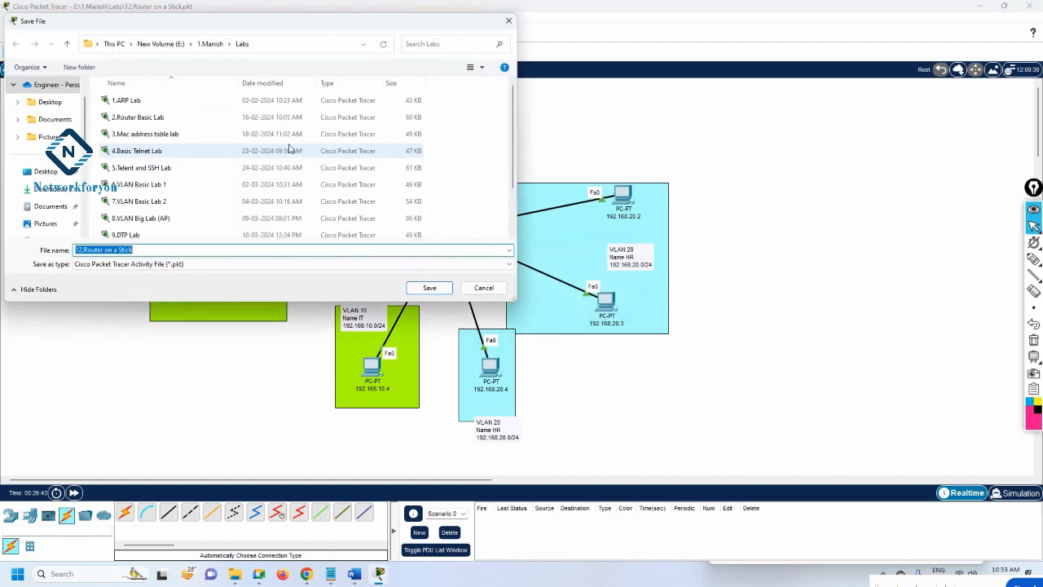
{"action": "scroll", "coordinate": [285, 163], "scroll_direction": "down", "scroll_amount": 1}
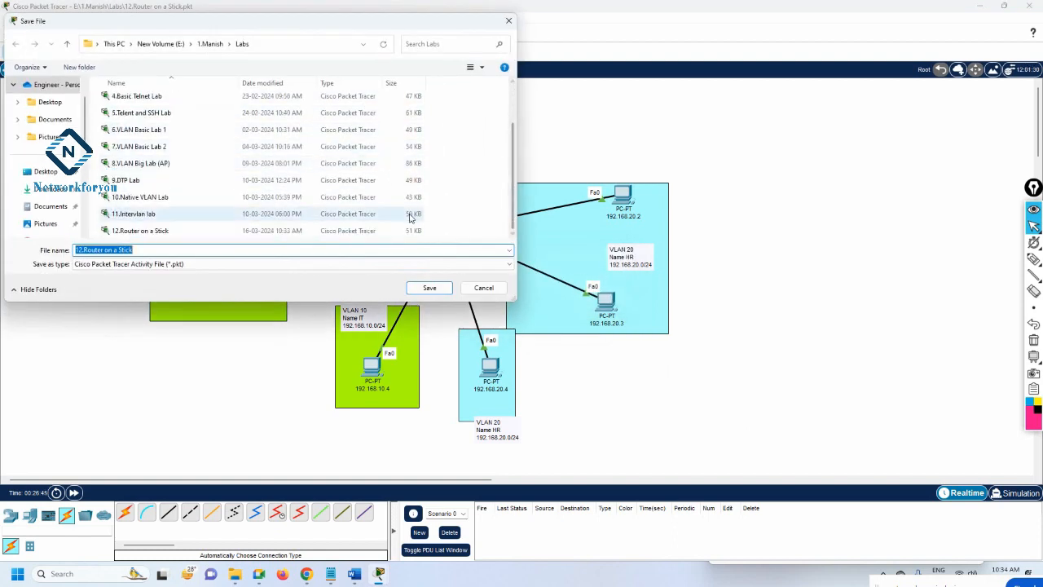
{"action": "type", "text": "13"}
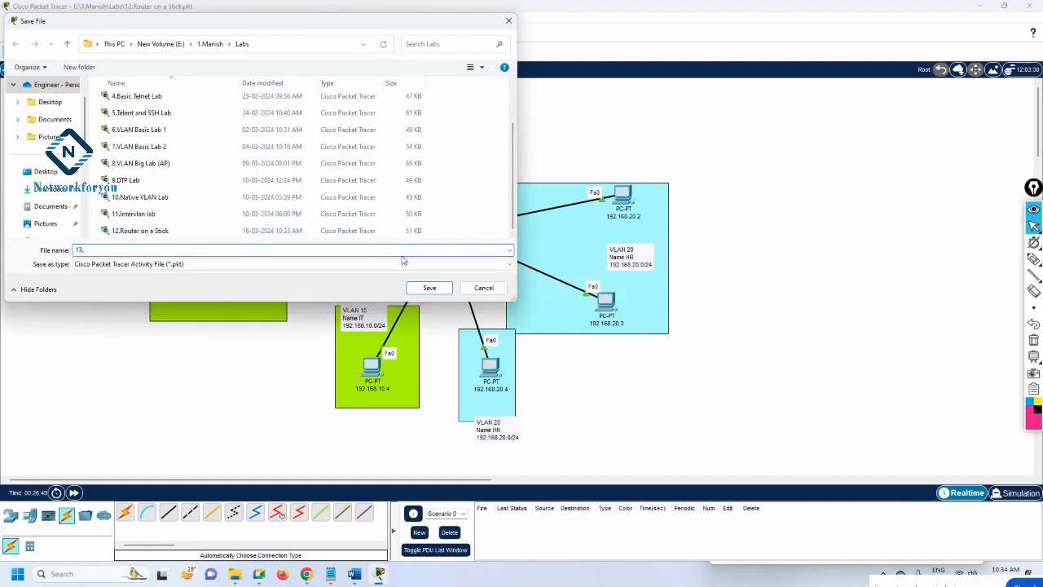
{"action": "type", "text": ".SVI Intervlan"}
{"action": "key", "text": "Return"}
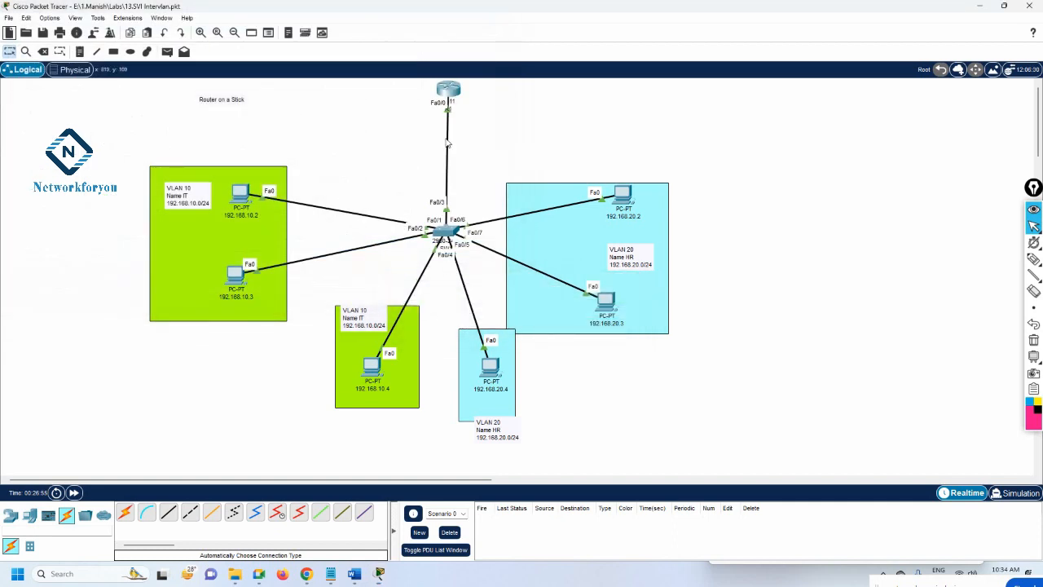
Step: Delete the router and the central 2960 switch, along with their cabling, from the topology
{"action": "left_click", "coordinate": [44, 50]}
{"action": "left_click", "coordinate": [448, 92]}
{"action": "left_click", "coordinate": [501, 298]}
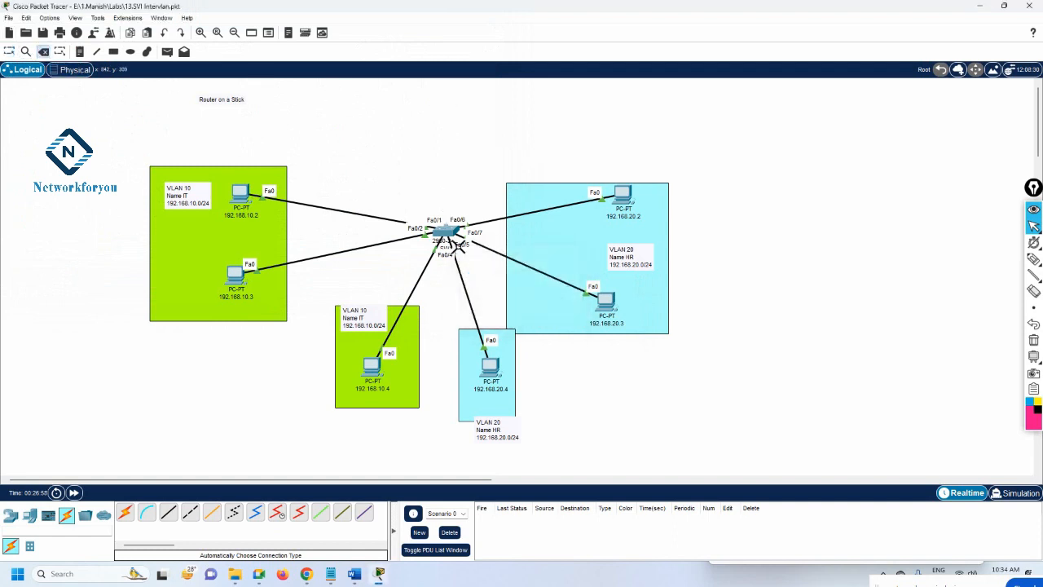
{"action": "left_click", "coordinate": [448, 234]}
{"action": "left_click", "coordinate": [507, 298]}
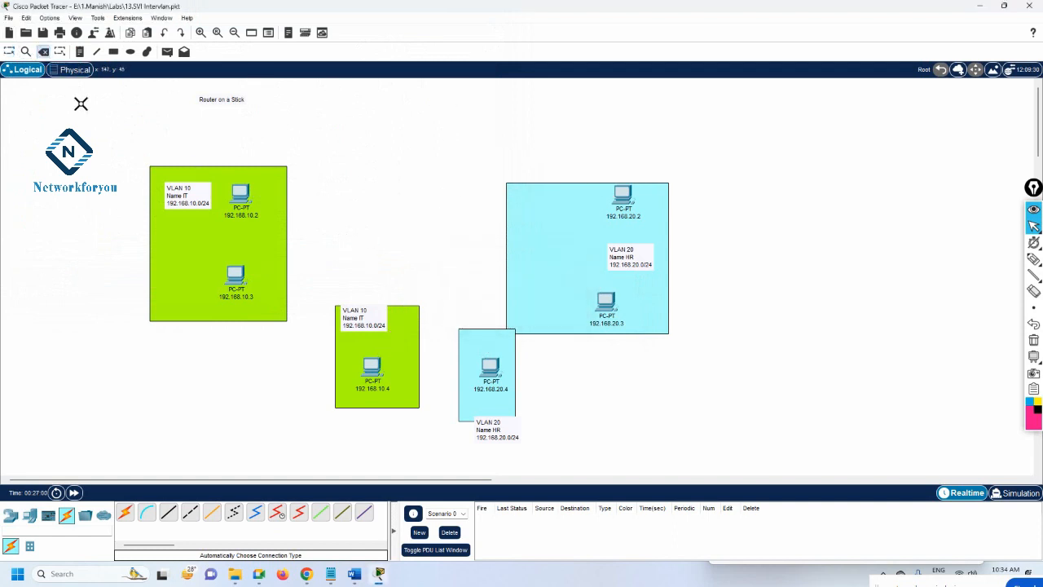
{"action": "left_click", "coordinate": [11, 52]}
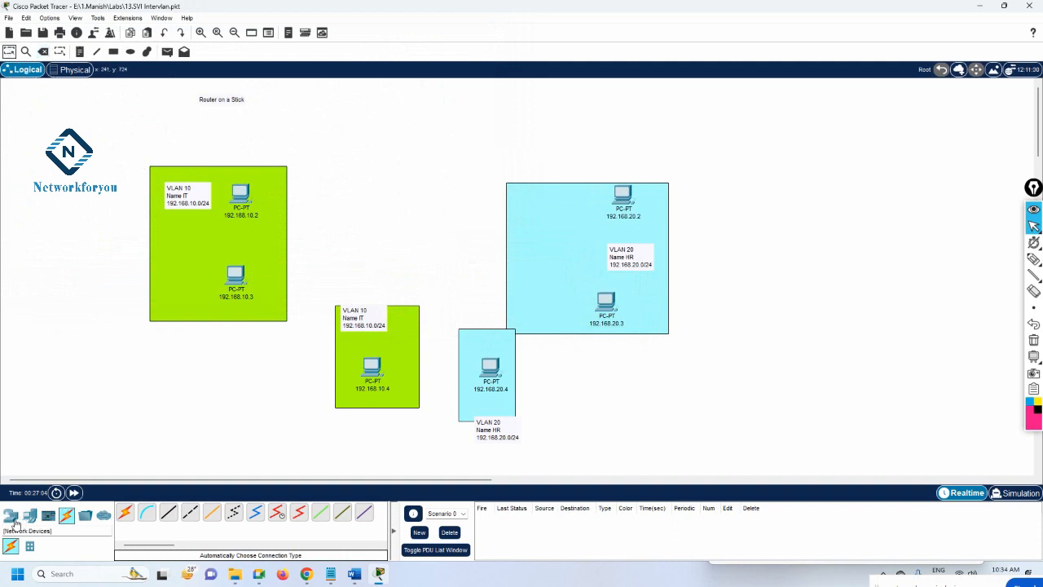
Step: Add a 3560-24PS multilayer switch to the workspace and place it above the gap between the VLAN areas
{"action": "left_click", "coordinate": [13, 518]}
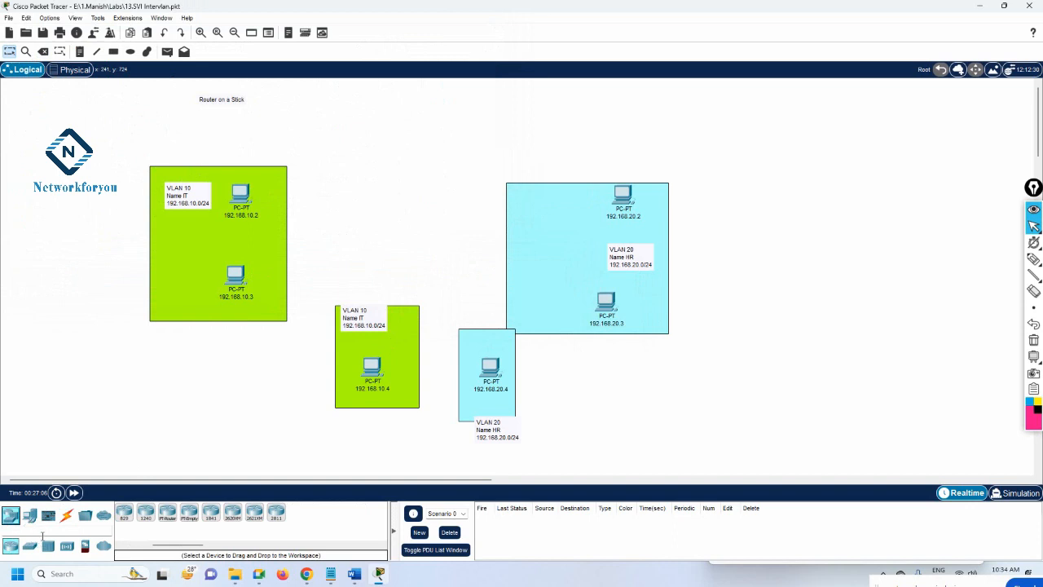
{"action": "left_click", "coordinate": [29, 545]}
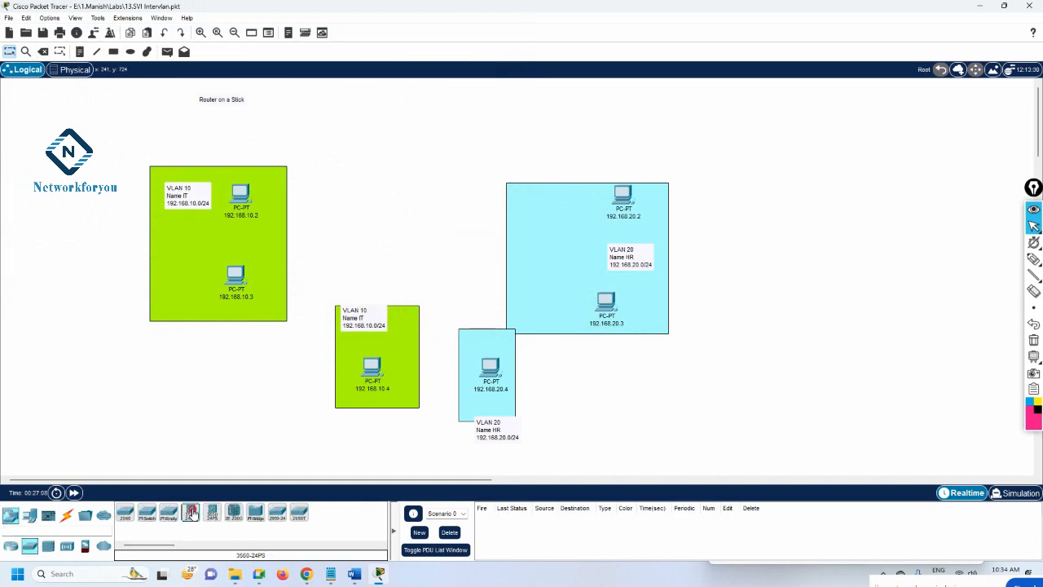
{"action": "left_click_drag", "start_coordinate": [191, 512], "coordinate": [395, 211]}
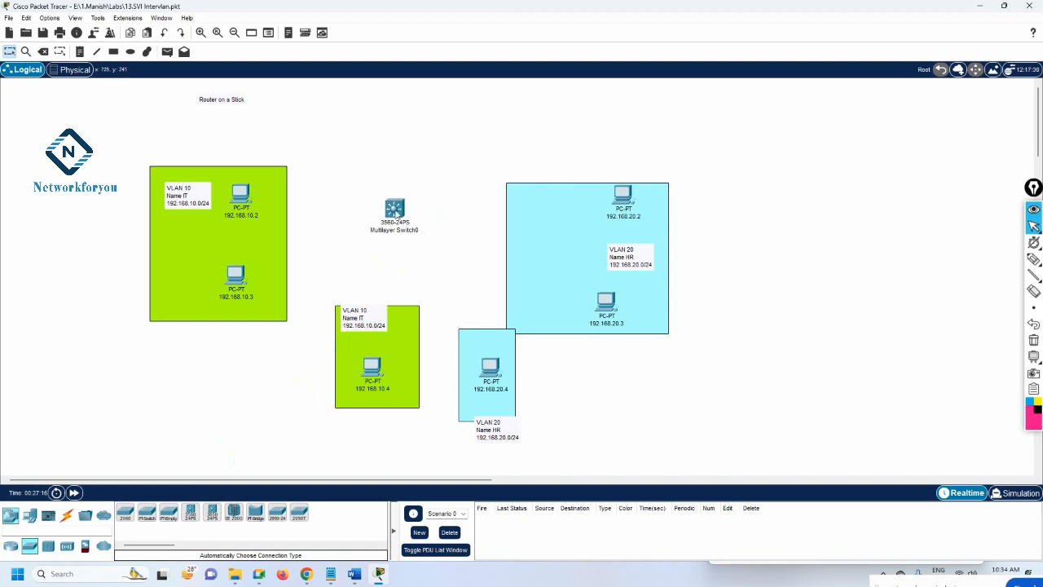
{"action": "left_click_drag", "start_coordinate": [395, 214], "coordinate": [428, 133]}
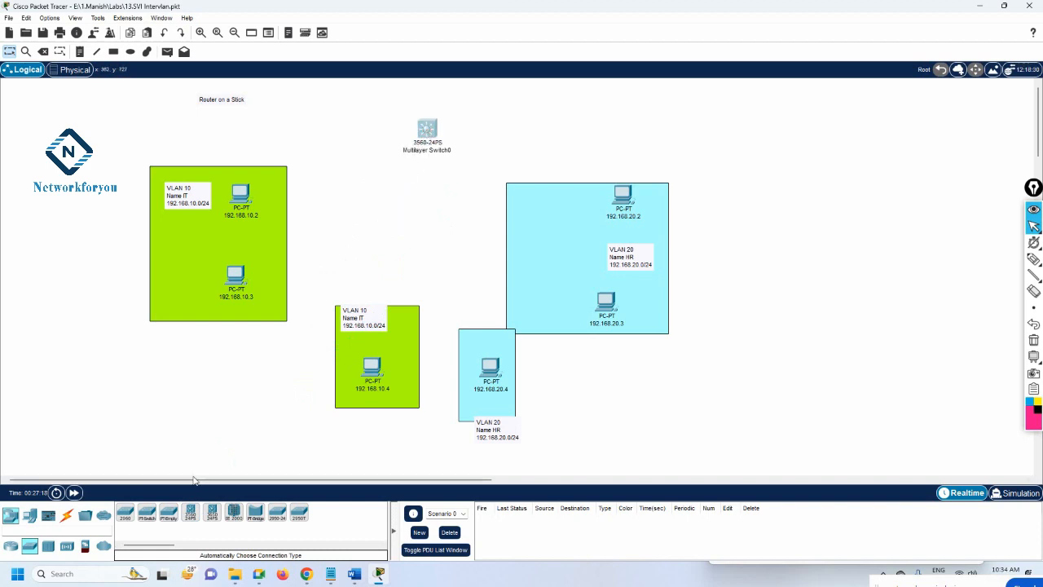
{"action": "left_click", "coordinate": [406, 235]}
{"action": "mouse_move", "coordinate": [406, 234]}
{"action": "left_mouse_down"}
{"action": "mouse_move", "coordinate": [267, 200]}
{"action": "mouse_move", "coordinate": [418, 248]}
{"action": "left_mouse_up"}
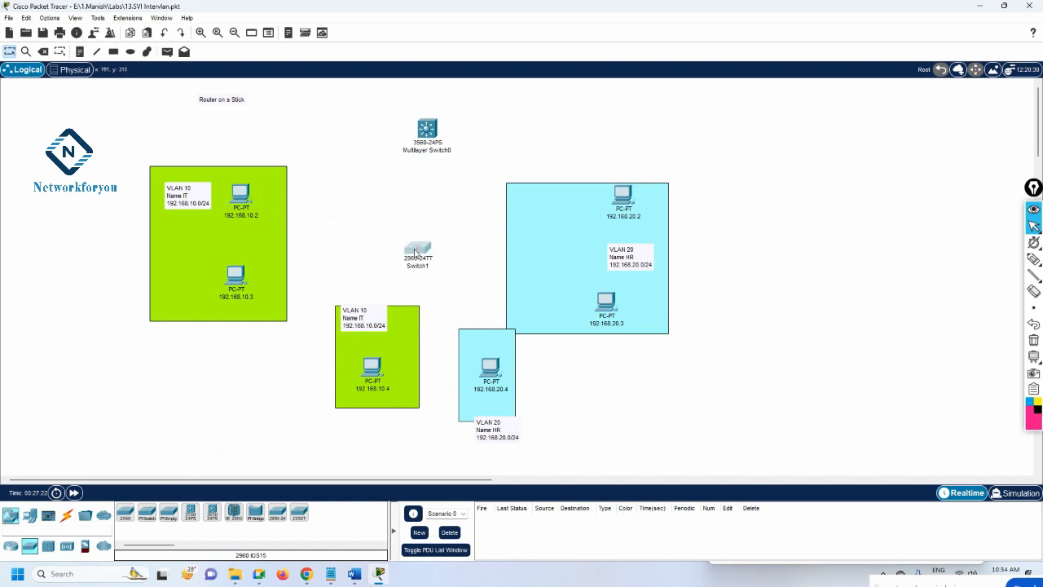
{"action": "left_click_drag", "start_coordinate": [430, 135], "coordinate": [422, 111]}
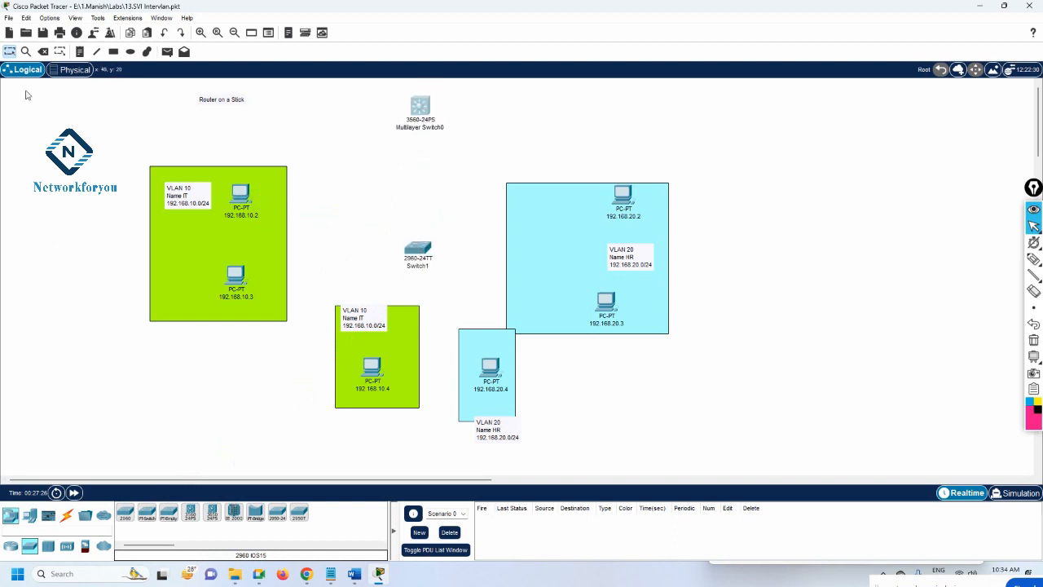
{"action": "left_click", "coordinate": [43, 52]}
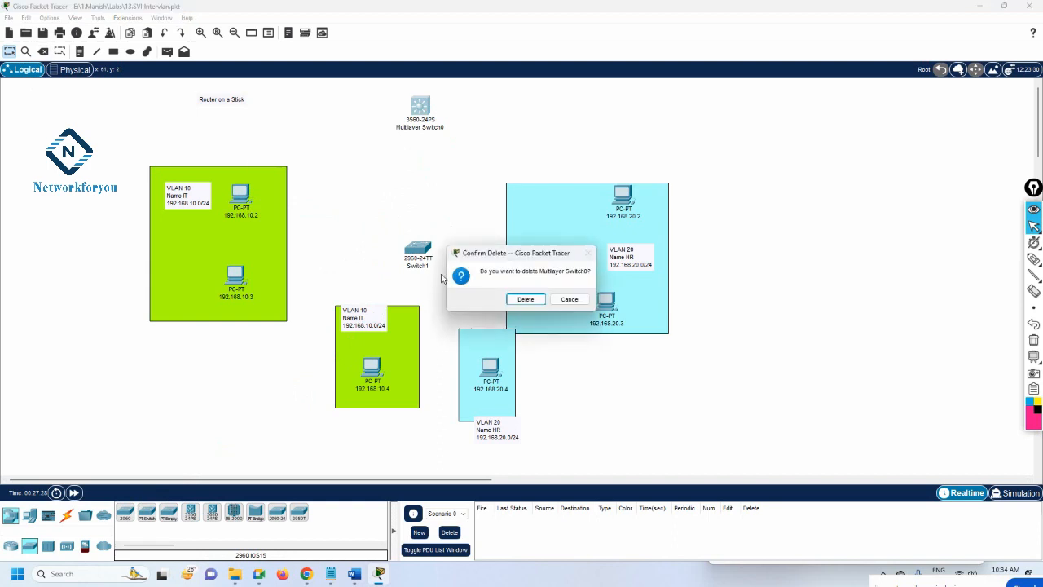
{"action": "left_click", "coordinate": [568, 299]}
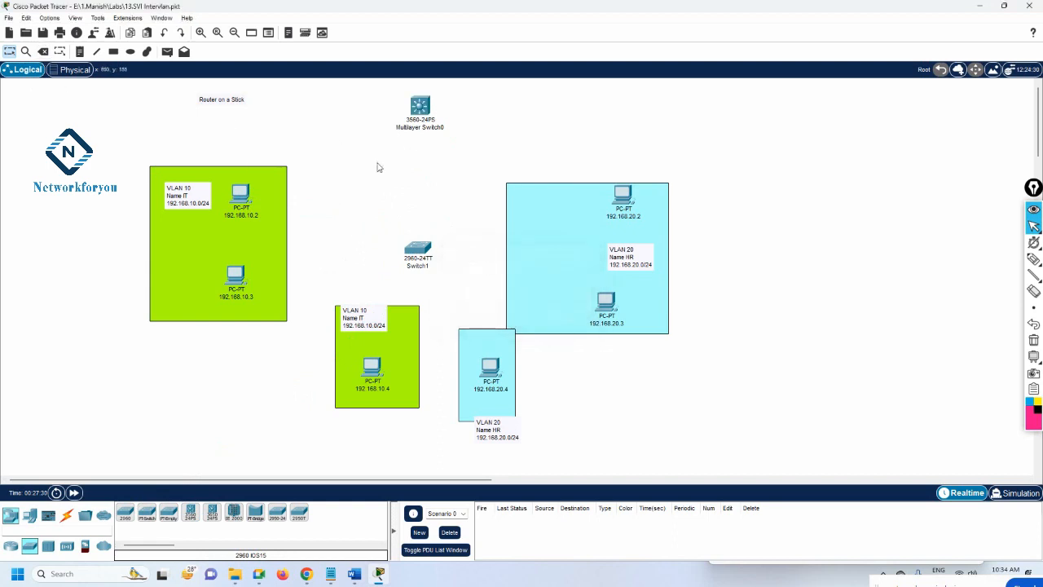
{"action": "left_click", "coordinate": [43, 52]}
{"action": "left_click", "coordinate": [416, 248]}
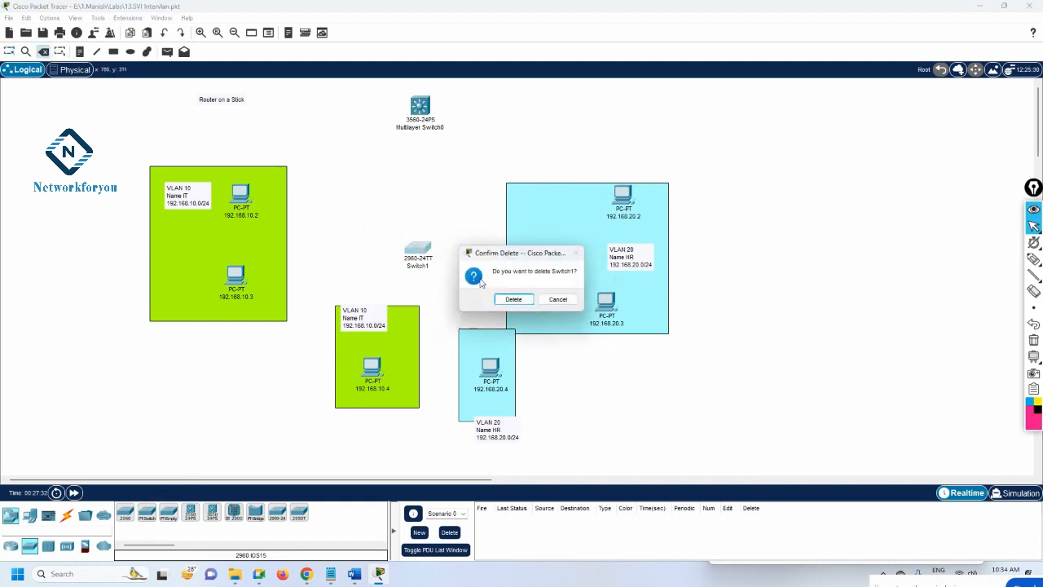
{"action": "left_click", "coordinate": [512, 300]}
{"action": "left_click", "coordinate": [10, 51]}
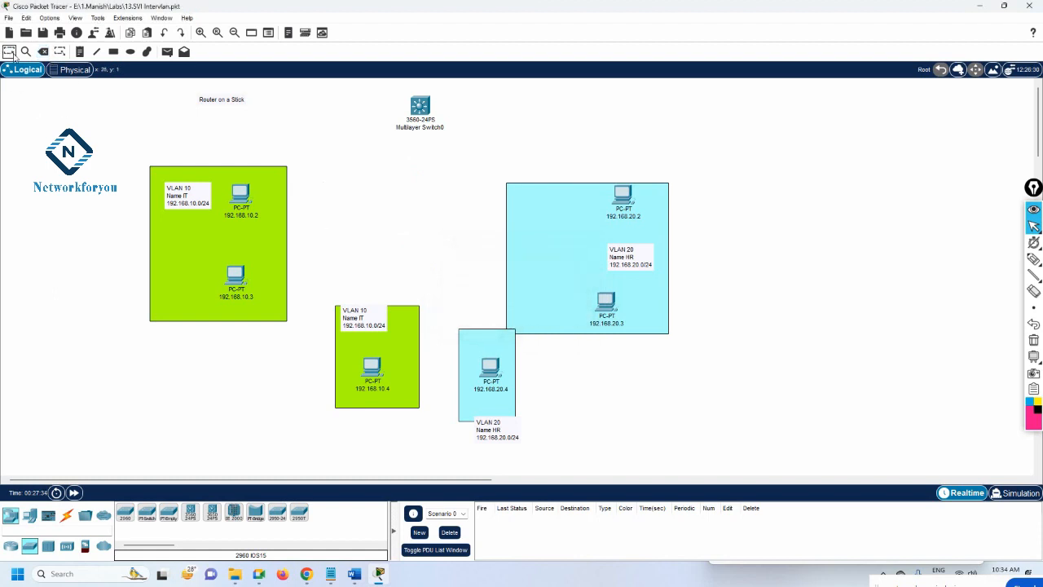
Step: Move the multilayer switch down between the VLAN areas and connect the three VLAN 10 PCs to it with automatically chosen cables
{"action": "left_click_drag", "start_coordinate": [423, 111], "coordinate": [429, 187]}
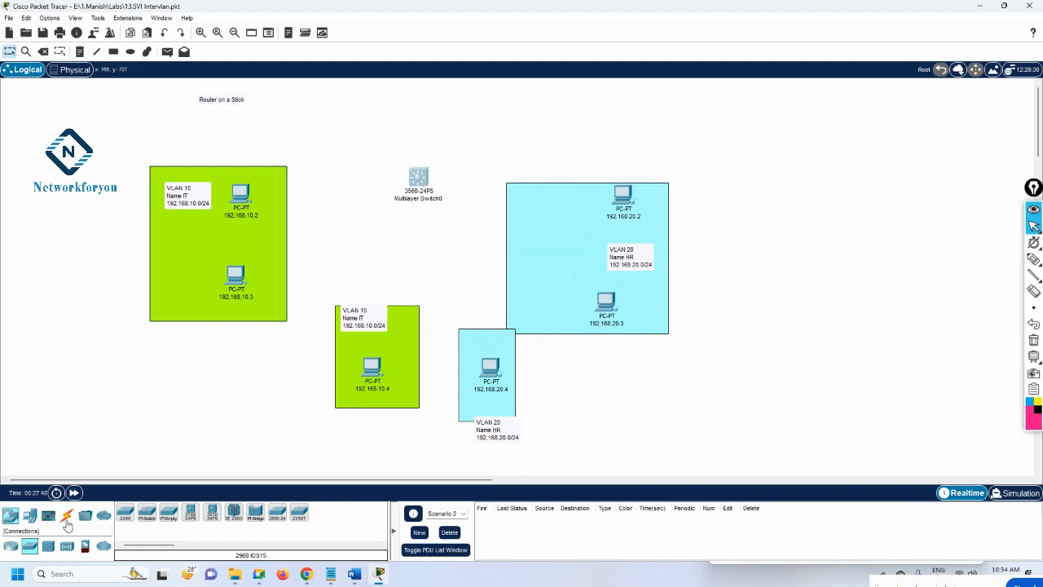
{"action": "left_click", "coordinate": [66, 516]}
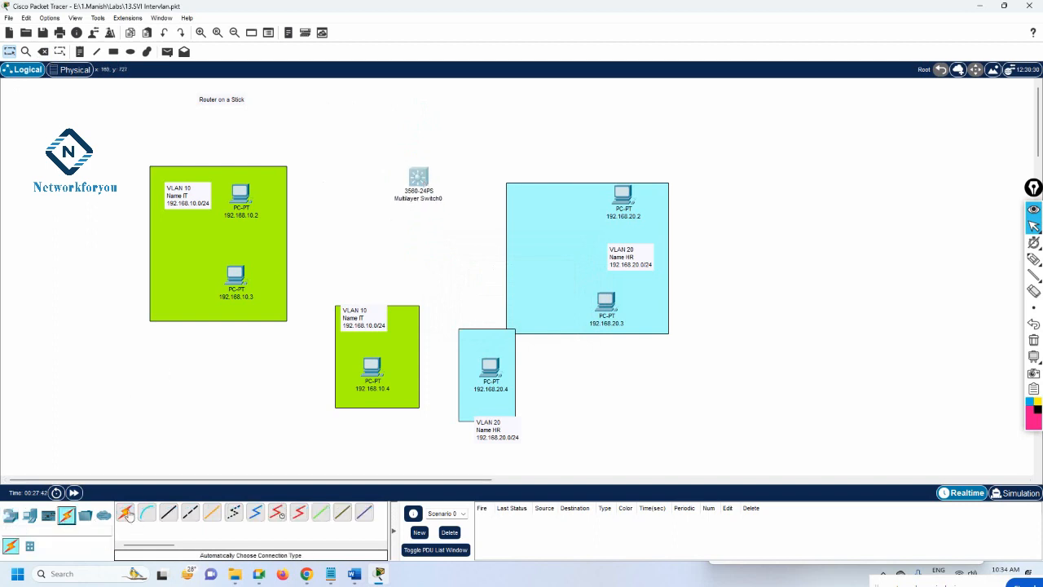
{"action": "left_click", "coordinate": [125, 512]}
{"action": "left_click", "coordinate": [249, 196]}
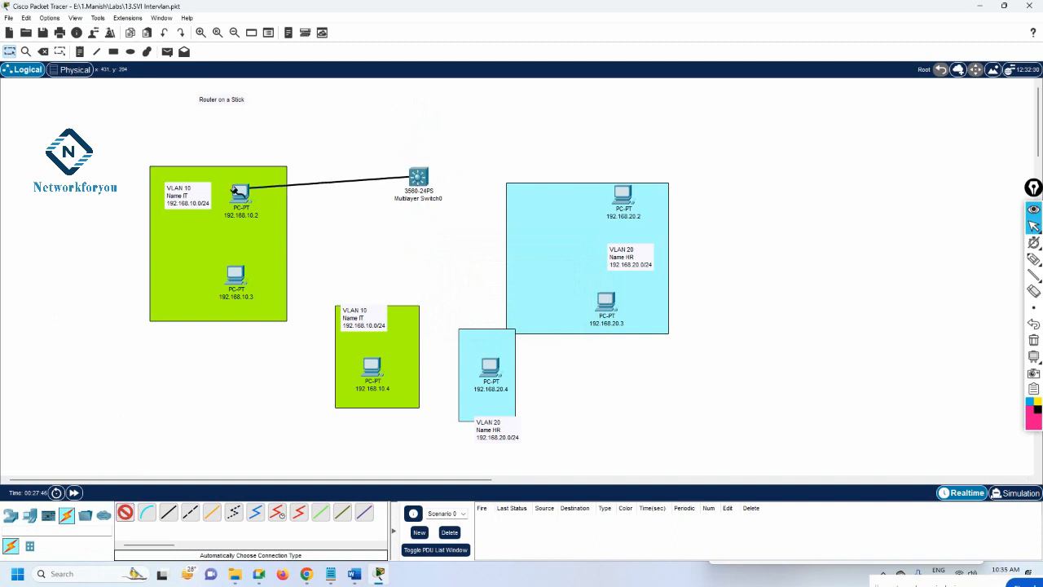
{"action": "left_click", "coordinate": [243, 277]}
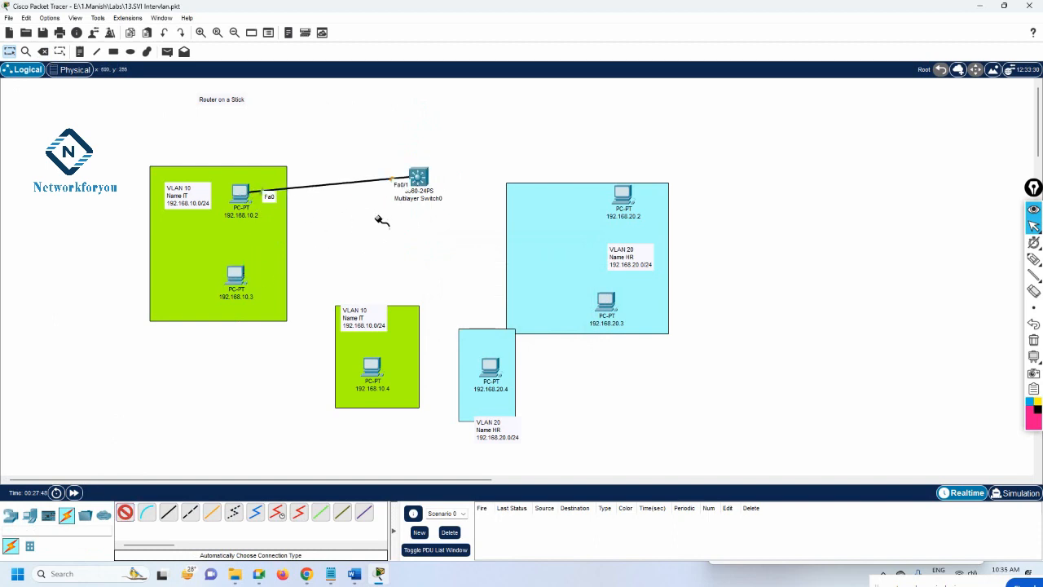
{"action": "left_click", "coordinate": [416, 186]}
{"action": "left_click", "coordinate": [371, 366]}
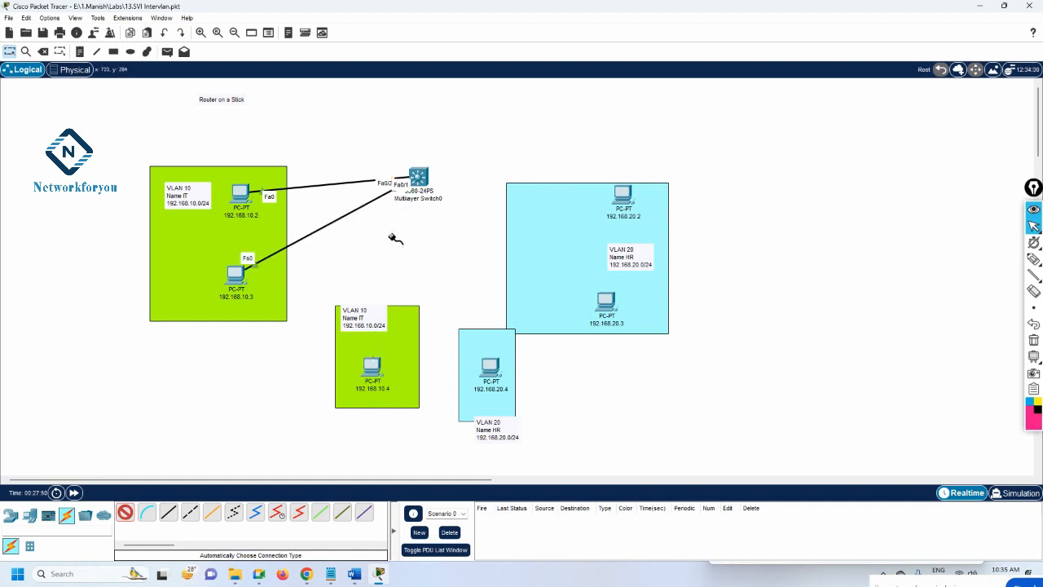
{"action": "left_click", "coordinate": [418, 181]}
Step: Connect the VLAN 20 PCs 192.168.20.4, 192.168.20.3 and 192.168.20.2 to the multilayer switch with automatically chosen cables
{"action": "left_click", "coordinate": [488, 367]}
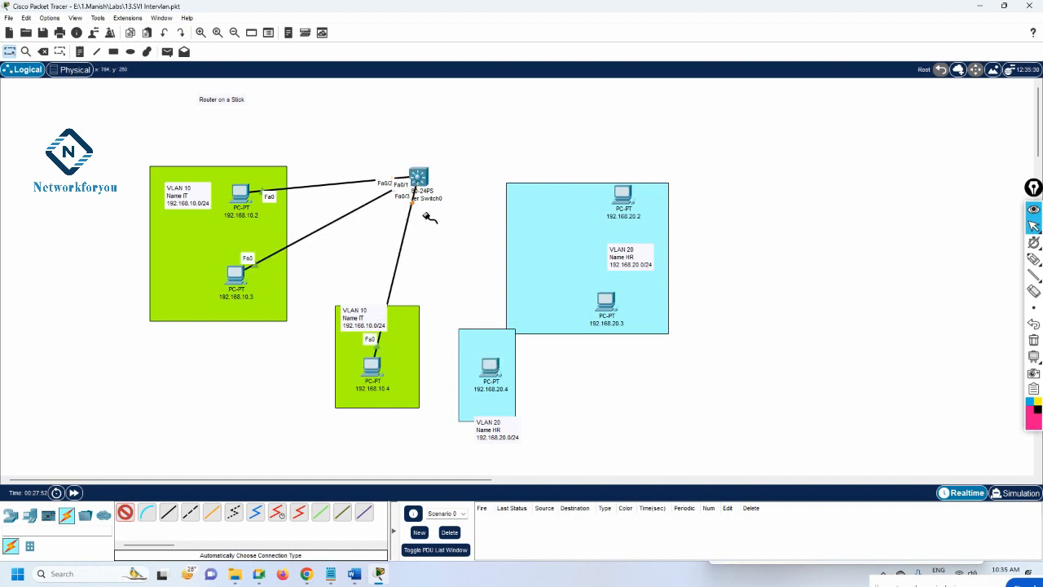
{"action": "left_click", "coordinate": [418, 181]}
{"action": "left_click", "coordinate": [605, 303]}
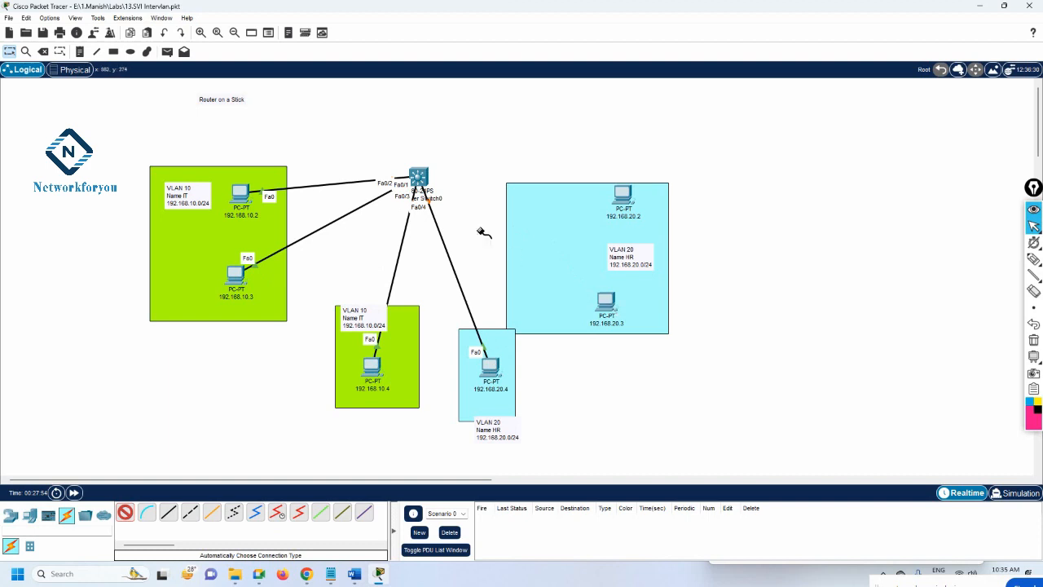
{"action": "left_click", "coordinate": [418, 181]}
{"action": "left_click", "coordinate": [623, 199]}
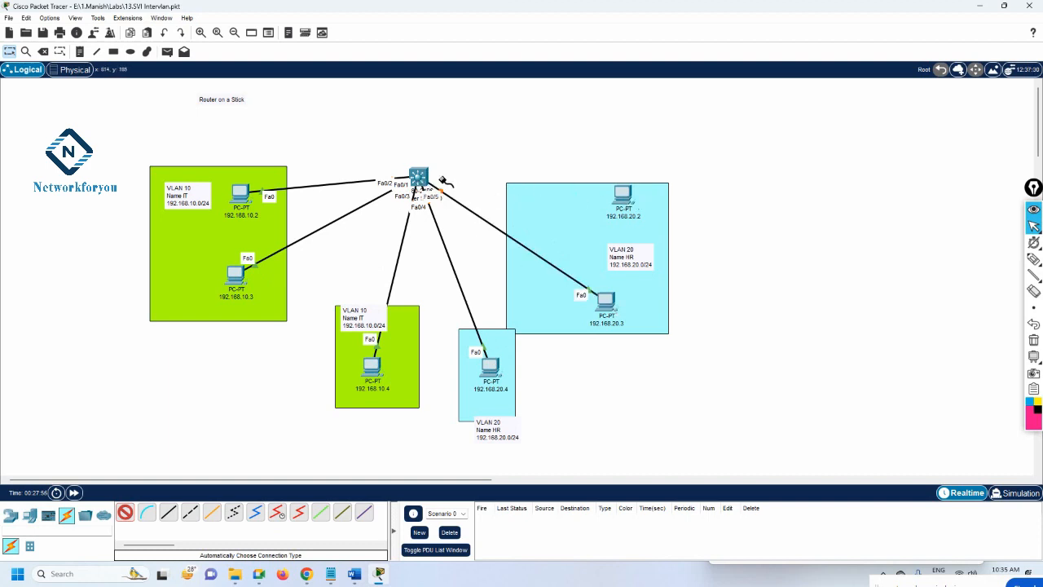
{"action": "left_click", "coordinate": [418, 181]}
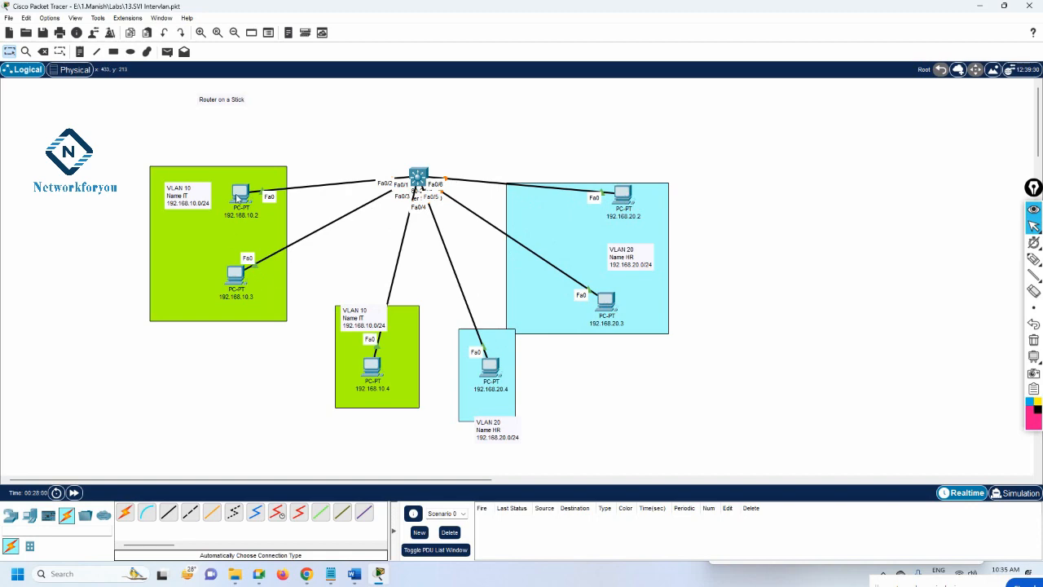
Step: Test inter-VLAN connectivity by pinging 192.168.20.3 from the command prompt of PC 192.168.10.2
{"action": "left_click", "coordinate": [237, 195]}
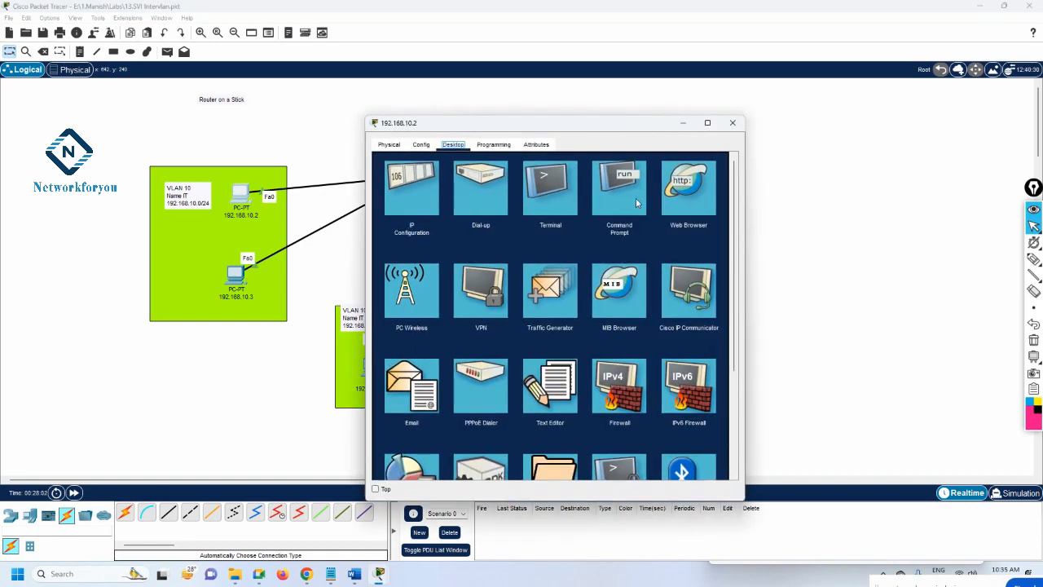
{"action": "left_click", "coordinate": [637, 203]}
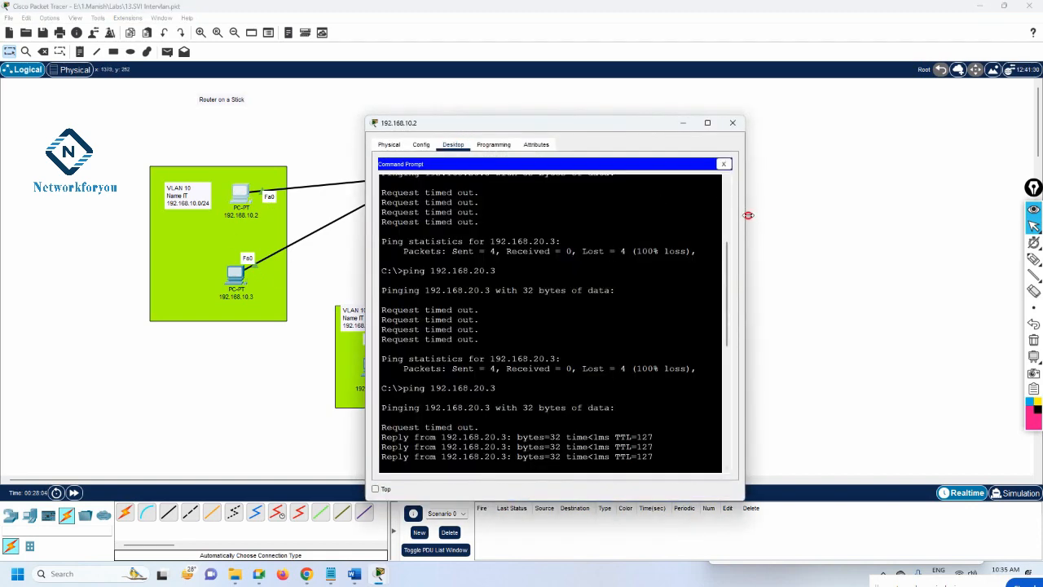
{"action": "left_click_drag", "start_coordinate": [748, 215], "coordinate": [920, 216]}
{"action": "left_click_drag", "start_coordinate": [710, 124], "coordinate": [823, 104]}
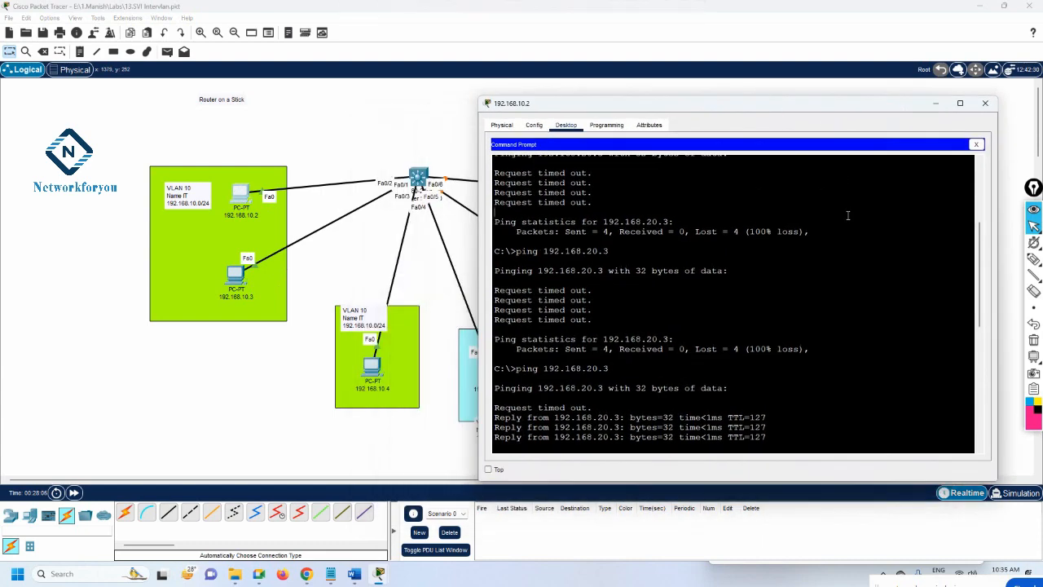
{"action": "scroll", "coordinate": [847, 215], "scroll_direction": "down", "scroll_amount": 5}
{"action": "type", "text": "ping 192.168.20.3"}
{"action": "key", "text": "Return"}
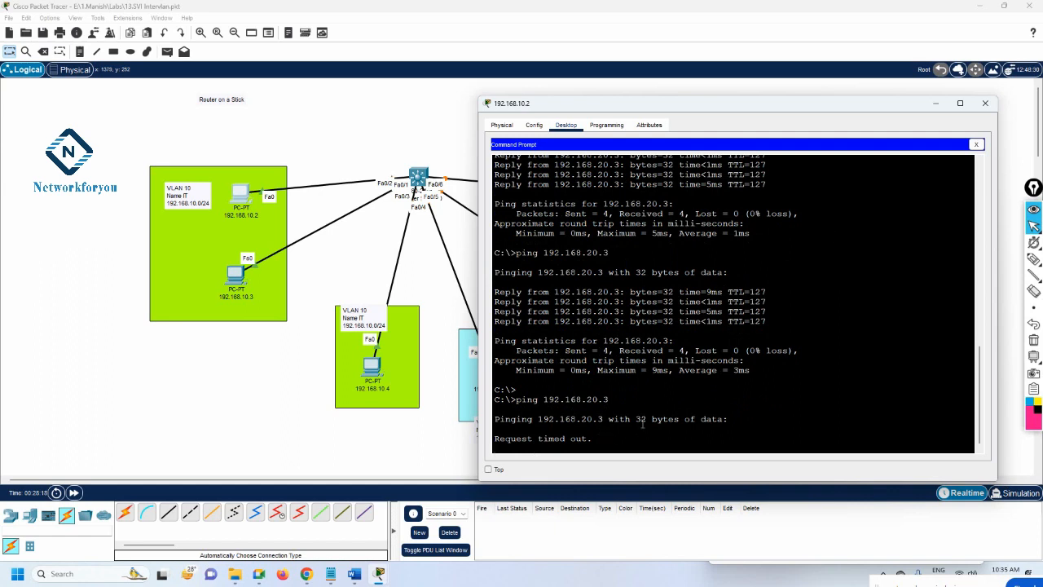
Step: Switch to Notepad with the Router on a stick notes and create a new blank document
{"action": "mouse_move", "coordinate": [330, 573]}
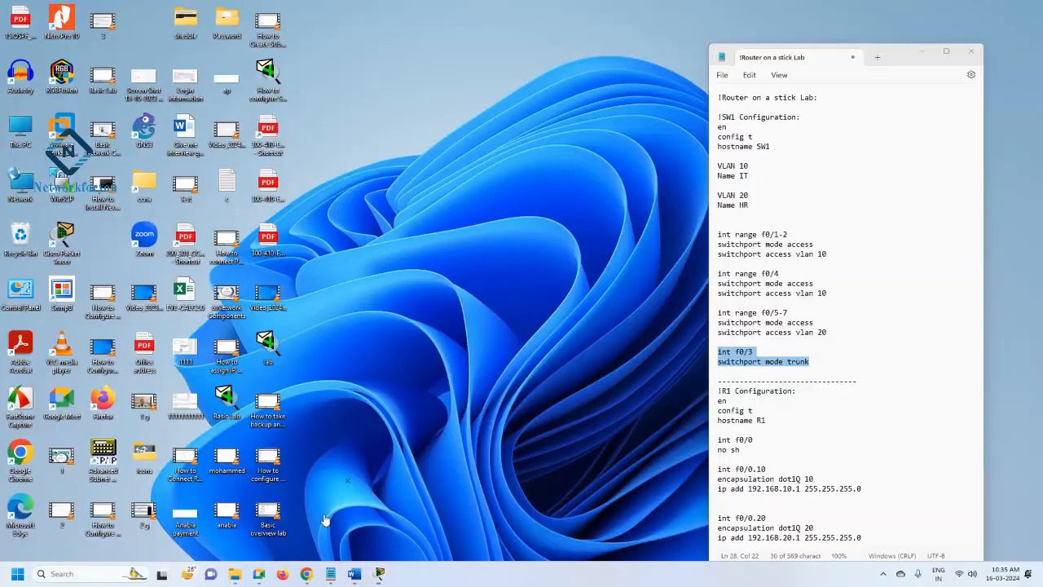
{"action": "left_click", "coordinate": [326, 529]}
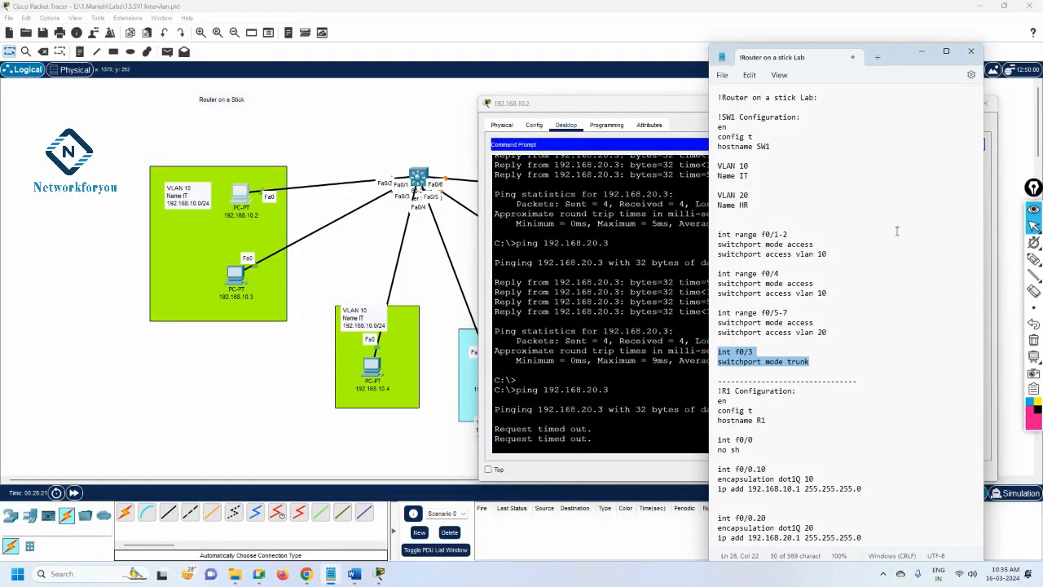
{"action": "left_click", "coordinate": [723, 79]}
{"action": "left_click", "coordinate": [735, 98]}
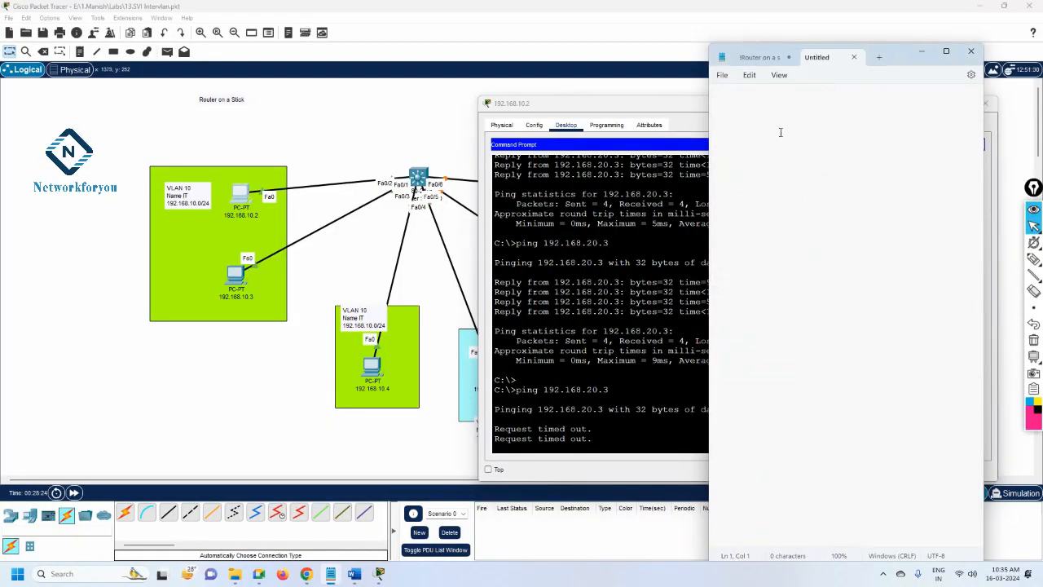
Step: Save the Router on a stick notes as "10.Router on a stick Lab" in the Labs folder and close that document
{"action": "left_click", "coordinate": [758, 57]}
{"action": "left_click", "coordinate": [722, 75]}
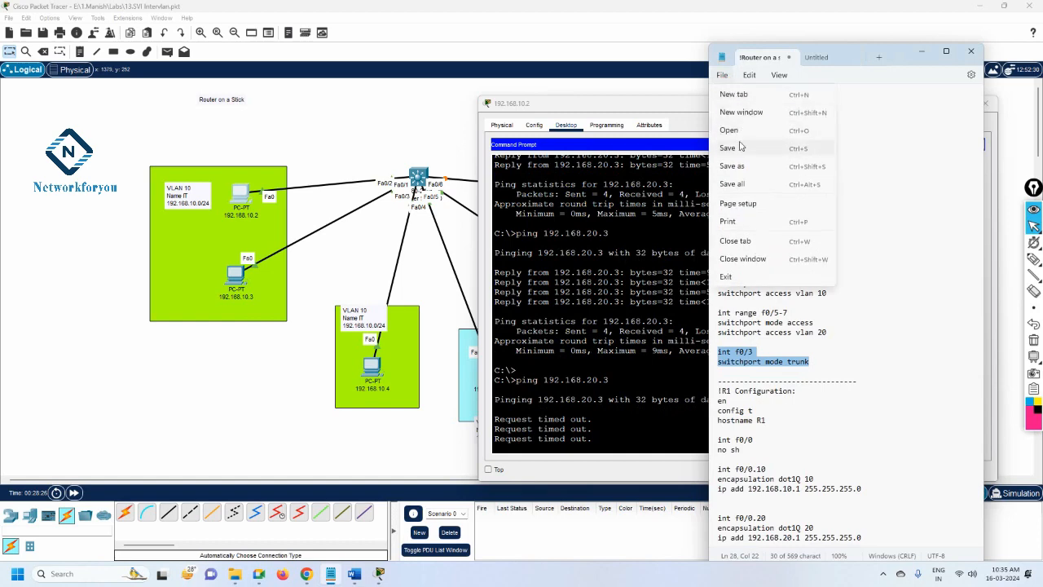
{"action": "left_click", "coordinate": [741, 146]}
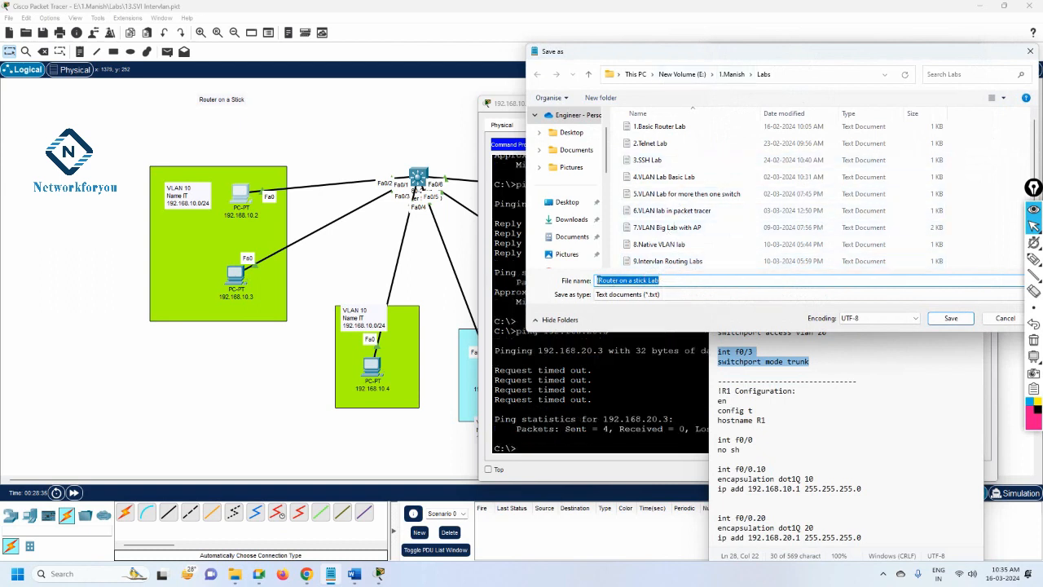
{"action": "left_click", "coordinate": [599, 279]}
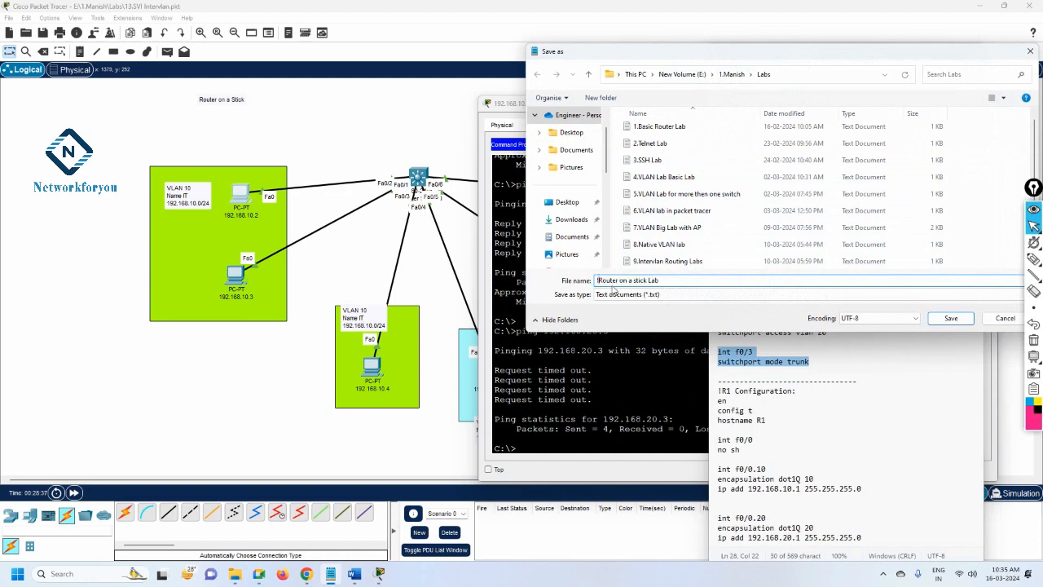
{"action": "key", "text": "BackSpace"}
{"action": "type", "text": "10."}
{"action": "key", "text": "Return"}
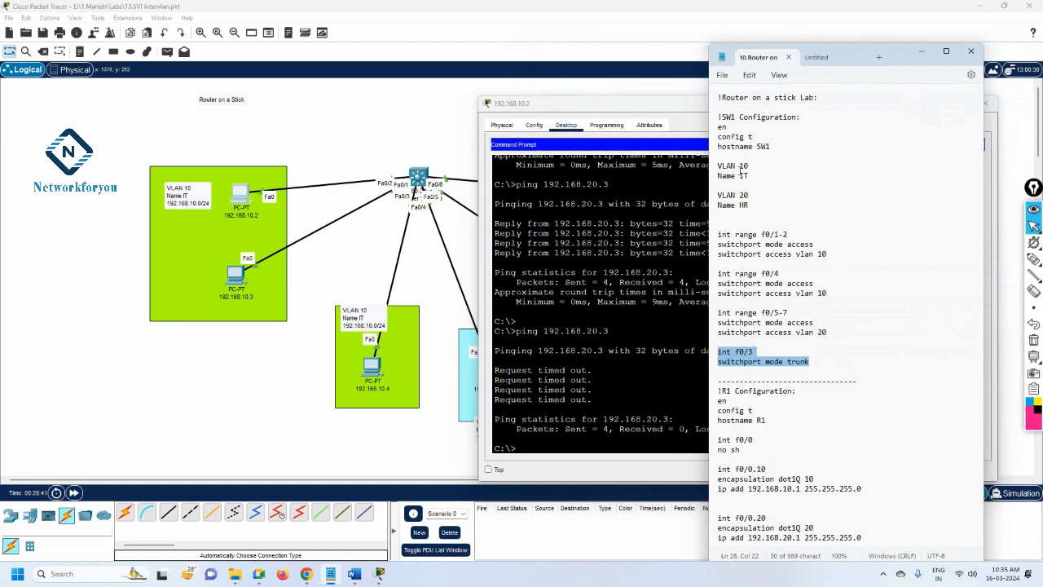
{"action": "left_click", "coordinate": [788, 58]}
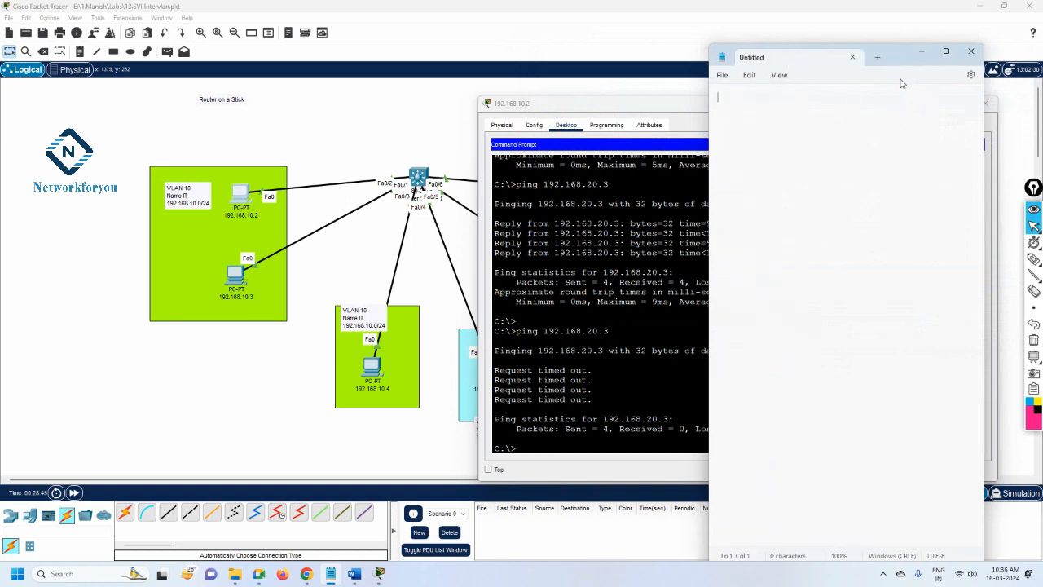
Step: Enter the headings "!SVI Intervlan :" and "!SW1 Configuration:" in the blank document
{"action": "type", "text": "!sVI Intervlan :"}
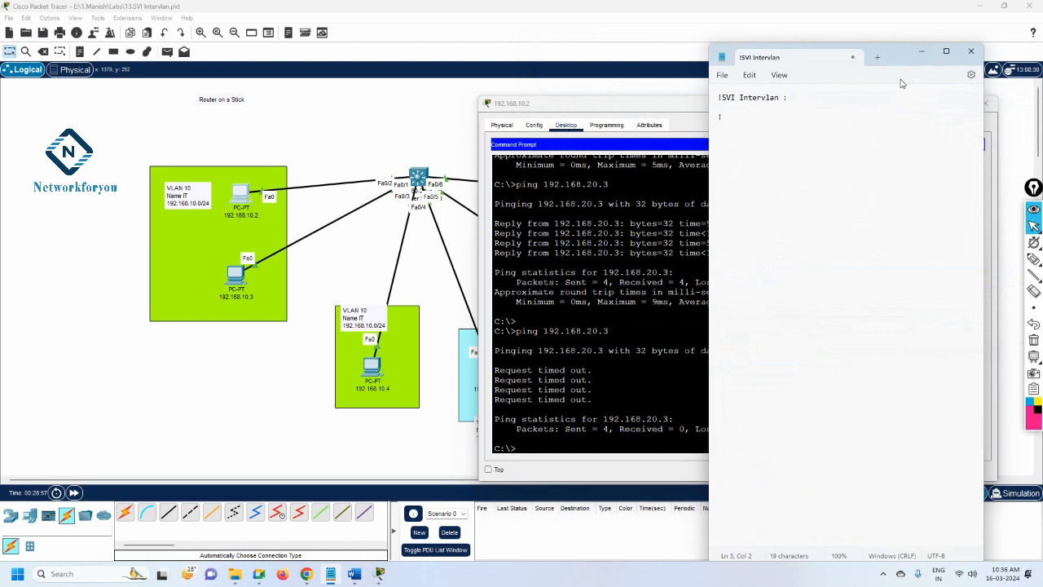
{"action": "type", "text": "!SW1 Configu"}
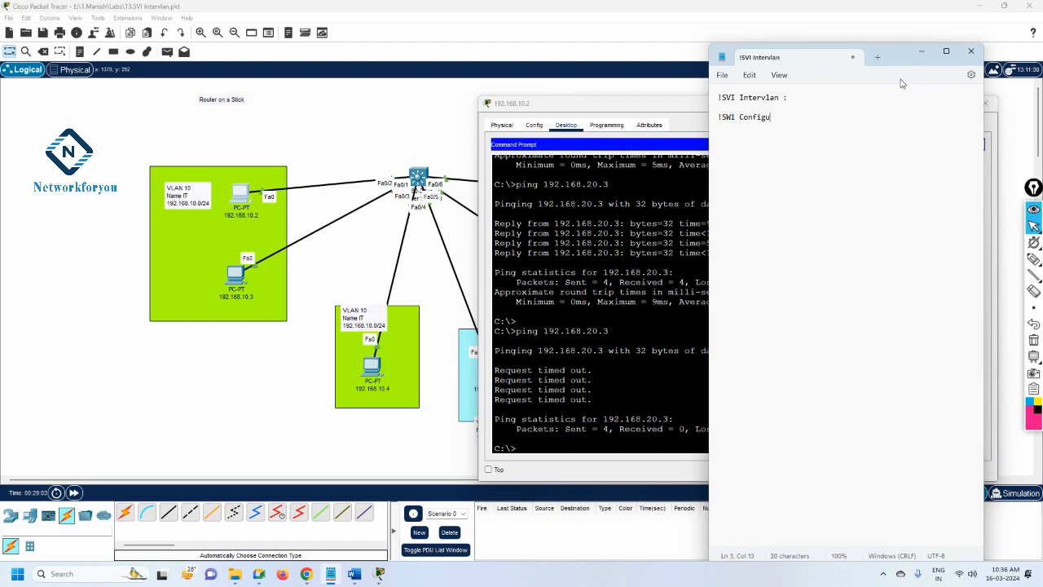
{"action": "type", "text": "ration:"}
Step: Minimize the PC 192.168.10.2 window and place the Notepad notes beside the topology so the network stays visible
{"action": "left_click", "coordinate": [921, 51]}
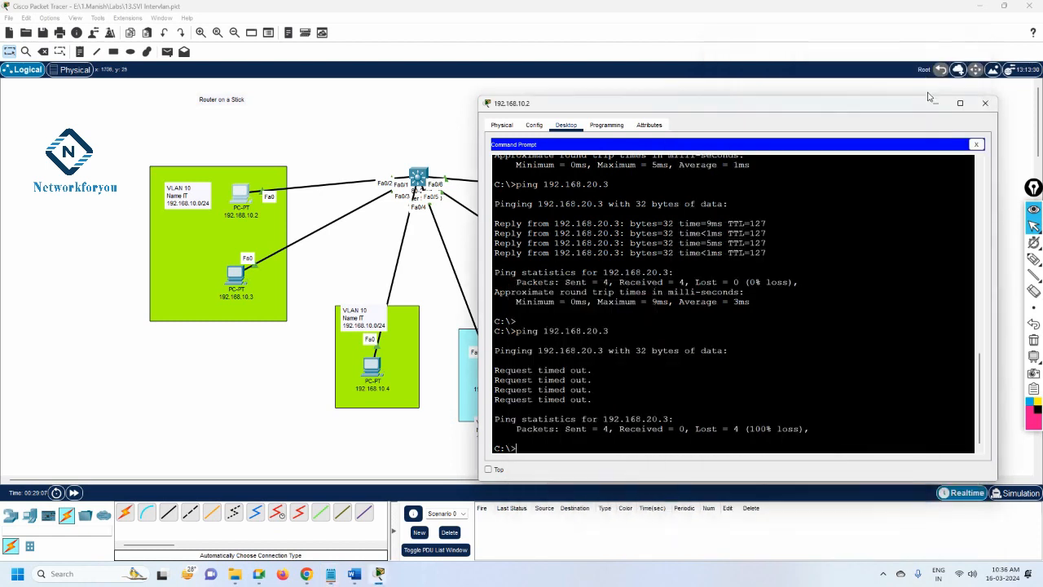
{"action": "left_click", "coordinate": [937, 103]}
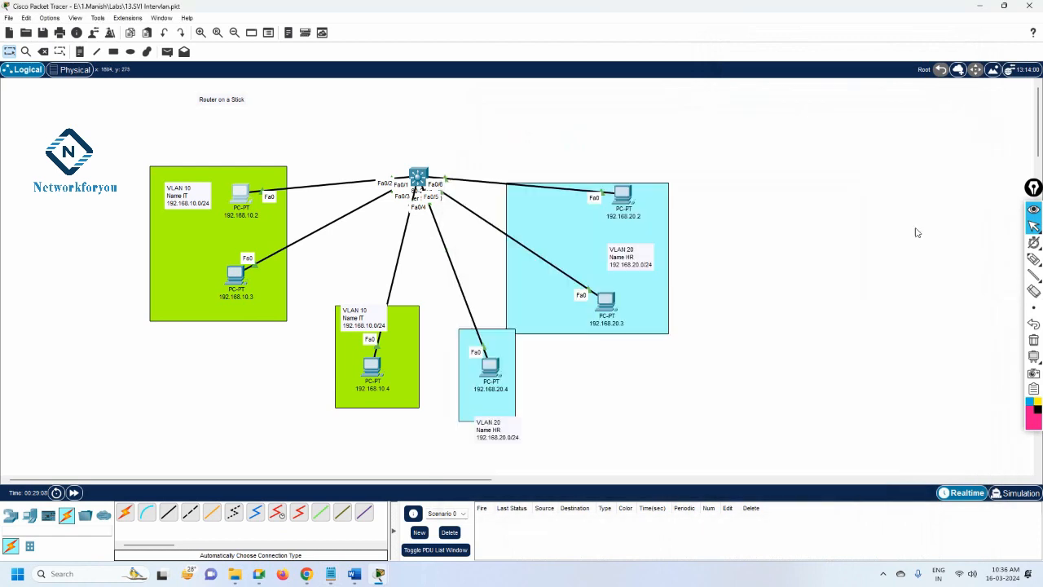
{"action": "left_click", "coordinate": [334, 577]}
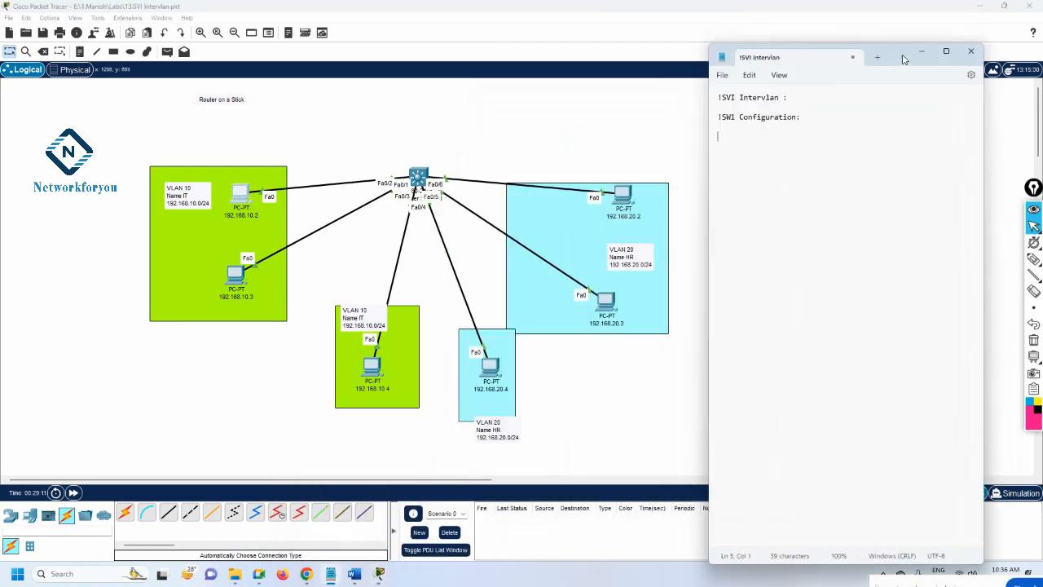
{"action": "left_click_drag", "start_coordinate": [943, 76], "coordinate": [946, 77]}
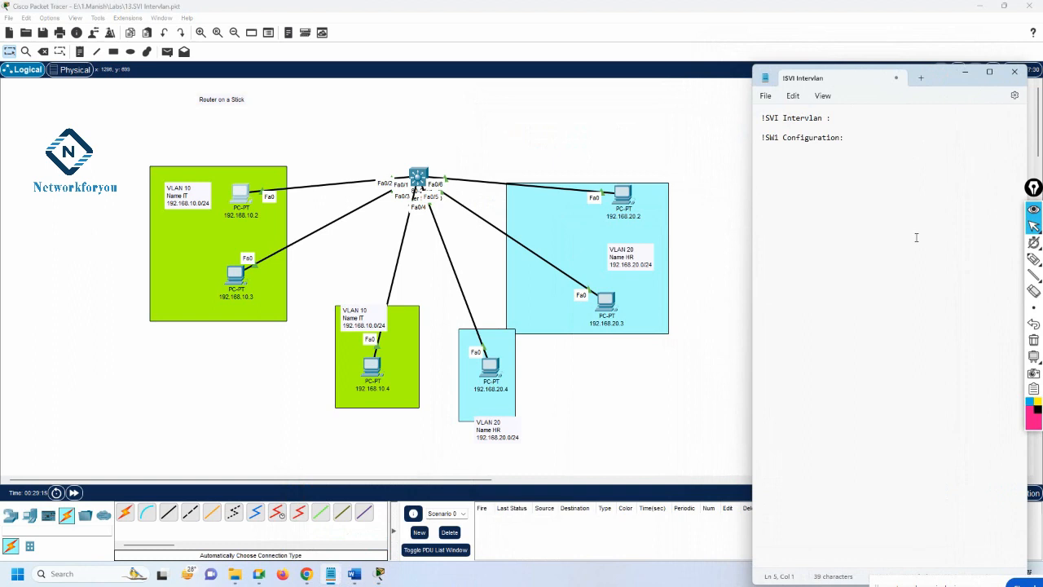
Step: Write the opening SW1 commands in the notes: en, config t and hostname SW1
{"action": "type", "text": "en"}
{"action": "key", "text": "Return"}
{"action": "type", "text": "config t"}
{"action": "key", "text": "Return"}
{"action": "type", "text": "hostanm"}
{"action": "key", "text": "BackSpace"}
{"action": "key", "text": "BackSpace"}
{"action": "key", "text": "BackSpace"}
{"action": "type", "text": "name SW1  "}
Step: Add the VLAN definitions to the SW1 notes: vlan 10 with name IT and VLAN 20 with name HR
{"action": "type", "text": "vlan"}
{"action": "type", "text": " 10"}
{"action": "key", "text": "Return"}
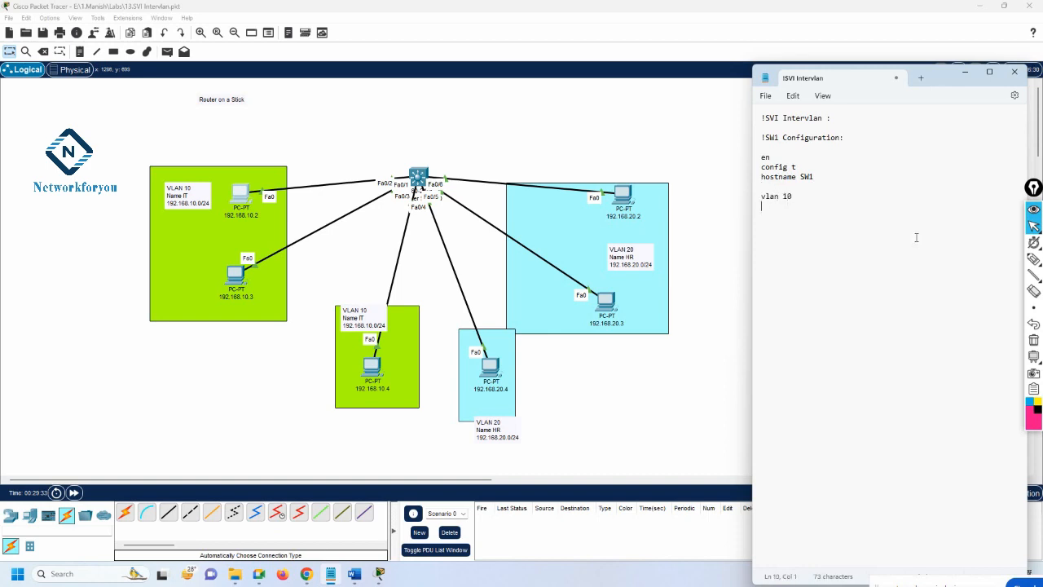
{"action": "type", "text": "name IT"}
{"action": "key", "text": "Return"}
{"action": "key", "text": "Return"}
{"action": "type", "text": "v"}
{"action": "type", "text": "LAN "}
{"action": "type", "text": "20"}
{"action": "key", "text": "Return"}
{"action": "type", "text": "name HR"}
Step: Switch to Packet Tracer and reposition PCs 192.168.10.2, 192.168.10.3 and 192.168.10.4 inside their VLAN 10 areas to trace their switch links
{"action": "left_click", "coordinate": [310, 159]}
{"action": "left_click_drag", "start_coordinate": [243, 190], "coordinate": [286, 95]}
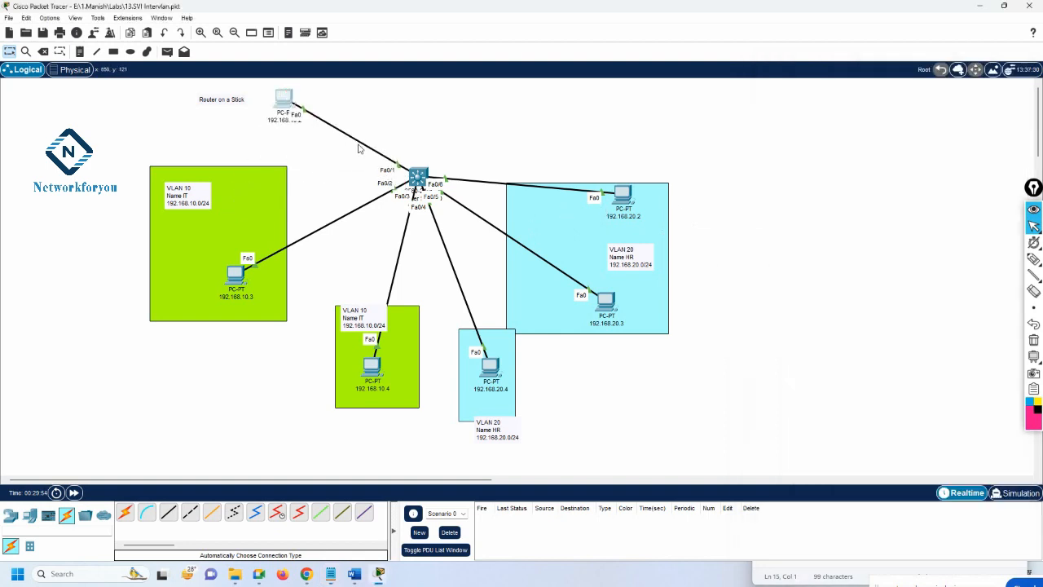
{"action": "left_click_drag", "start_coordinate": [286, 107], "coordinate": [251, 189]}
{"action": "mouse_move", "coordinate": [236, 275]}
{"action": "left_mouse_down"}
{"action": "mouse_move", "coordinate": [241, 237]}
{"action": "mouse_move", "coordinate": [275, 283]}
{"action": "mouse_move", "coordinate": [231, 275]}
{"action": "left_mouse_up"}
{"action": "left_click_drag", "start_coordinate": [371, 368], "coordinate": [384, 350]}
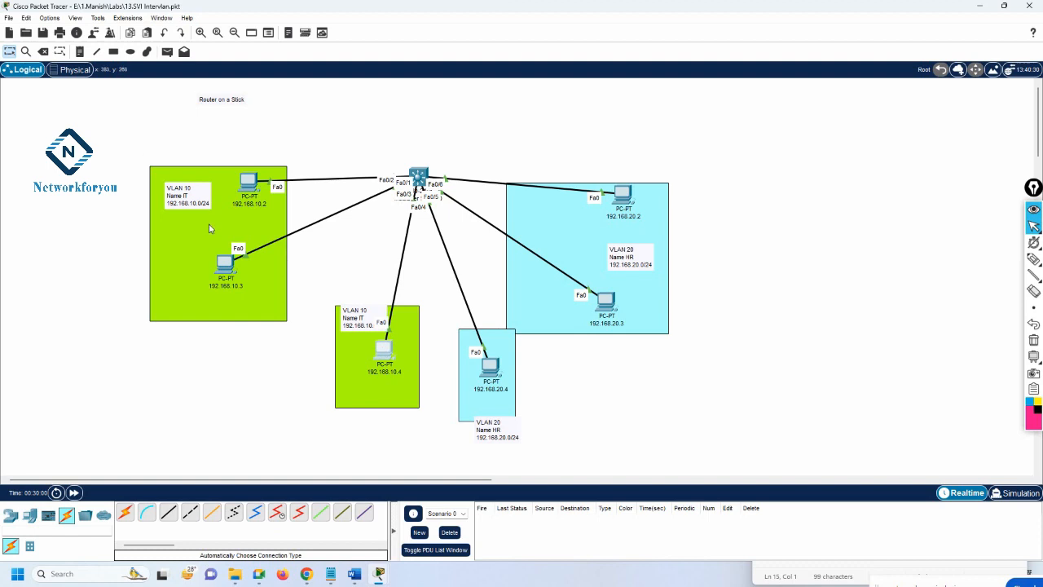
Step: Add the line "int range f0/1-3" to the Notepad notes, shifting PCs 192.168.10.3 and 192.168.10.2 to check their switch ports
{"action": "left_click", "coordinate": [330, 574]}
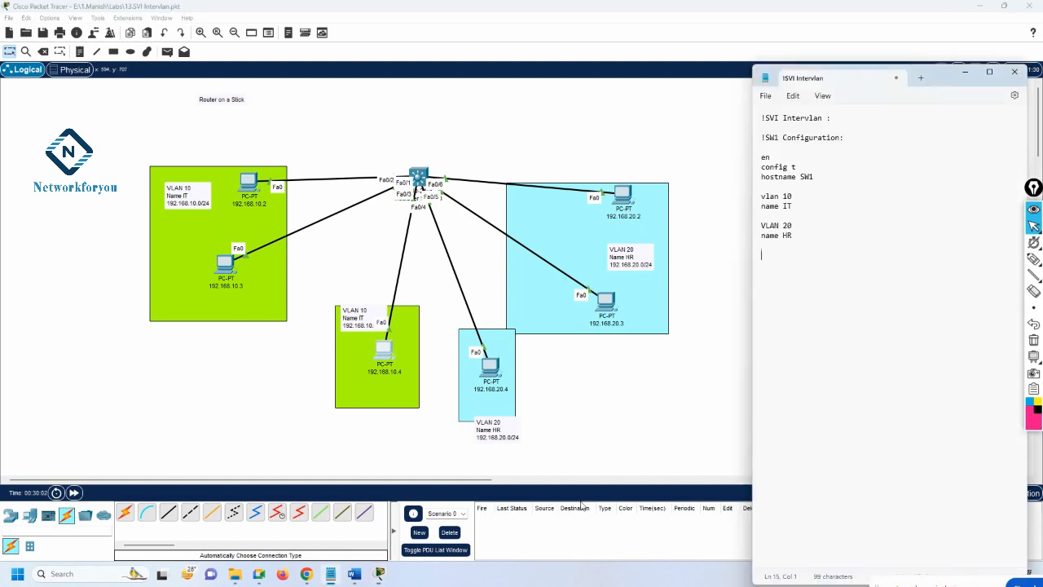
{"action": "type", "text": "int range f0/"}
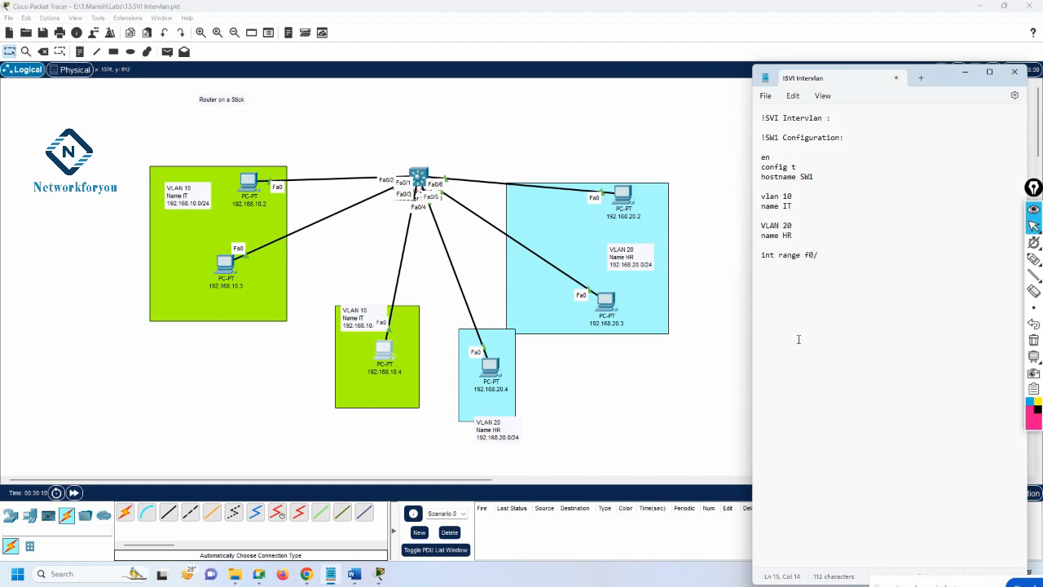
{"action": "mouse_move", "coordinate": [225, 263]}
{"action": "left_mouse_down"}
{"action": "mouse_move", "coordinate": [204, 194]}
{"action": "mouse_move", "coordinate": [234, 257]}
{"action": "left_mouse_up"}
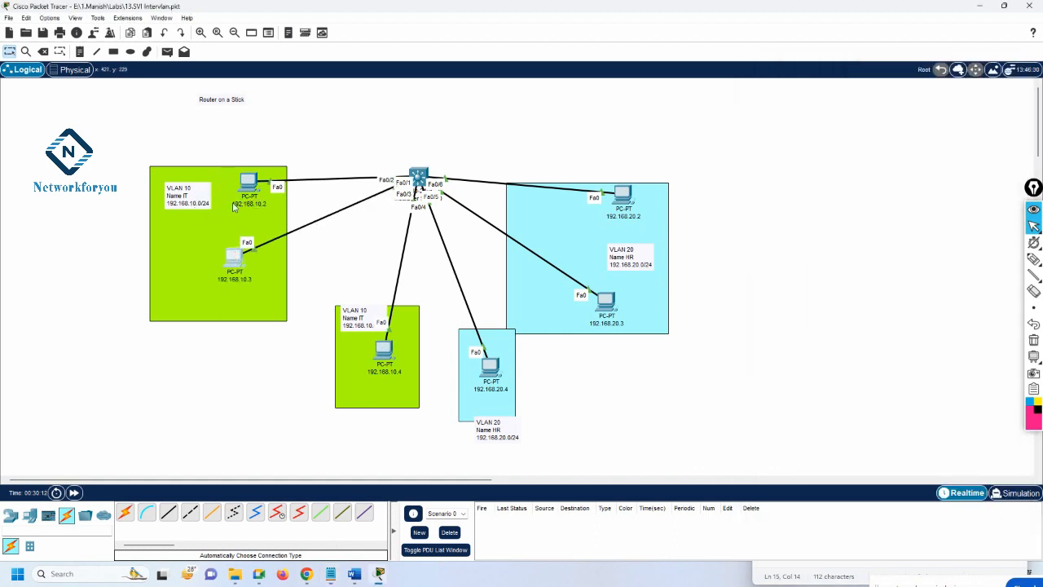
{"action": "mouse_move", "coordinate": [253, 184]}
{"action": "left_mouse_down"}
{"action": "mouse_move", "coordinate": [250, 138]}
{"action": "mouse_move", "coordinate": [481, 95]}
{"action": "mouse_move", "coordinate": [131, 219]}
{"action": "mouse_move", "coordinate": [237, 189]}
{"action": "left_mouse_up"}
{"action": "left_click", "coordinate": [338, 575]}
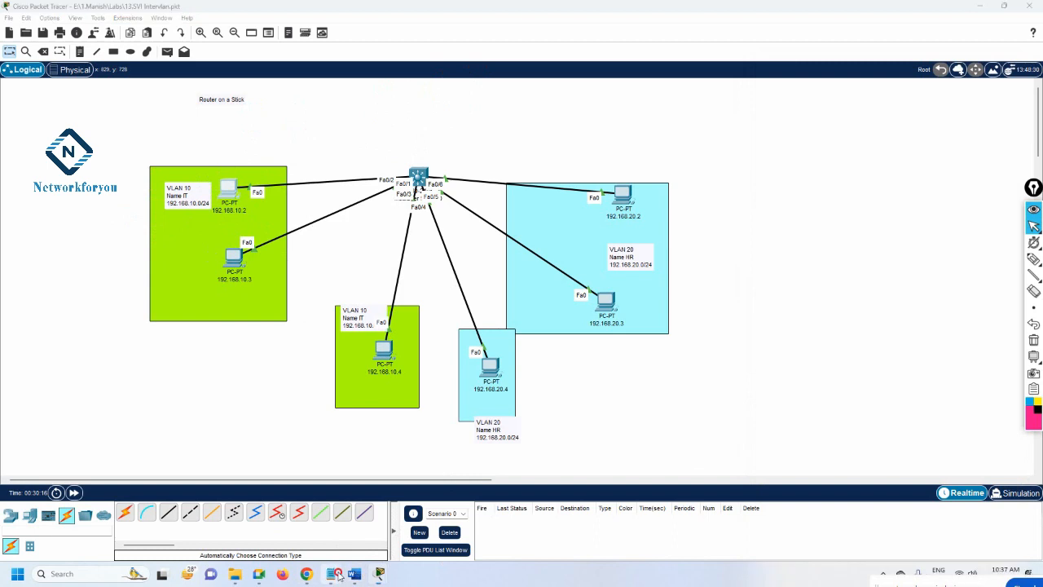
{"action": "type", "text": "1"}
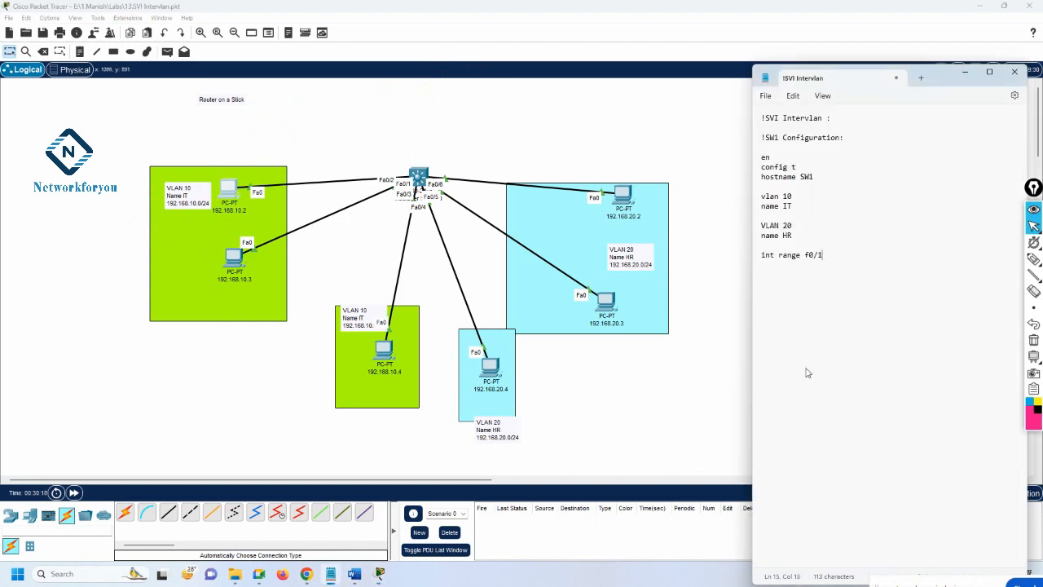
{"action": "type", "text": "-3 "}
Step: Complete the f0/1-3 block with switchport mode access and switchport access vlan 10
{"action": "type", "text": "switchpfo"}
{"action": "key", "text": "BackSpace"}
{"action": "key", "text": "BackSpace"}
{"action": "type", "text": "port mode access switchport a"}
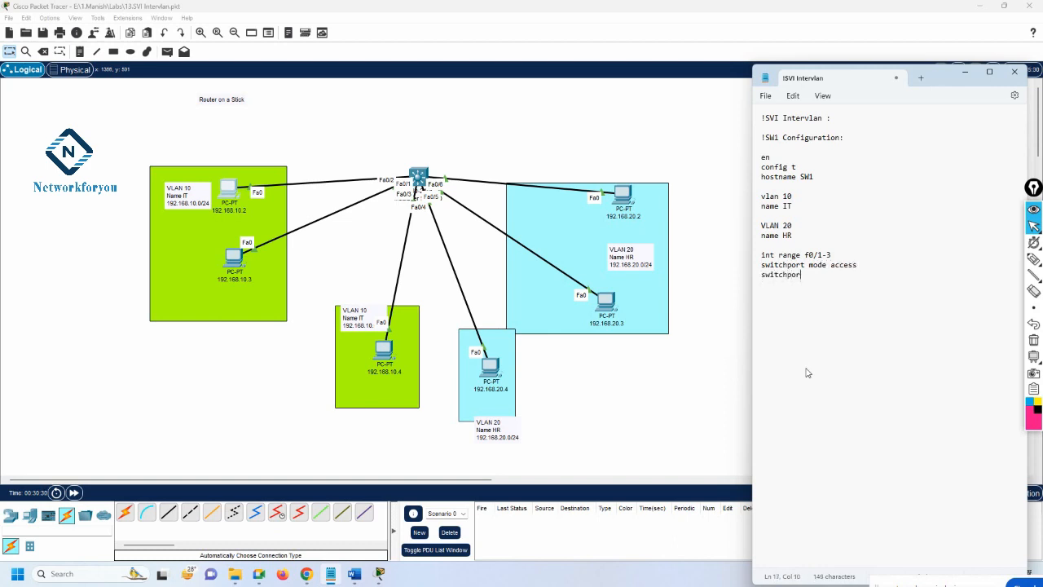
{"action": "type", "text": "ccess vlan 10"}
{"action": "key", "text": "Return"}
{"action": "key", "text": "Return"}
Step: Switch to Packet Tracer and reposition PCs 192.168.20.4, 192.168.20.3 and 192.168.20.2 inside their VLAN 20 areas to trace their switch links
{"action": "left_click", "coordinate": [492, 368]}
{"action": "mouse_move", "coordinate": [492, 369]}
{"action": "left_mouse_down"}
{"action": "mouse_move", "coordinate": [507, 303]}
{"action": "mouse_move", "coordinate": [478, 349]}
{"action": "mouse_move", "coordinate": [492, 349]}
{"action": "left_mouse_up"}
{"action": "mouse_move", "coordinate": [606, 302]}
{"action": "left_mouse_down"}
{"action": "mouse_move", "coordinate": [578, 320]}
{"action": "mouse_move", "coordinate": [617, 294]}
{"action": "left_mouse_up"}
{"action": "mouse_move", "coordinate": [625, 195]}
{"action": "left_mouse_down"}
{"action": "mouse_move", "coordinate": [639, 177]}
{"action": "mouse_move", "coordinate": [644, 198]}
{"action": "left_mouse_up"}
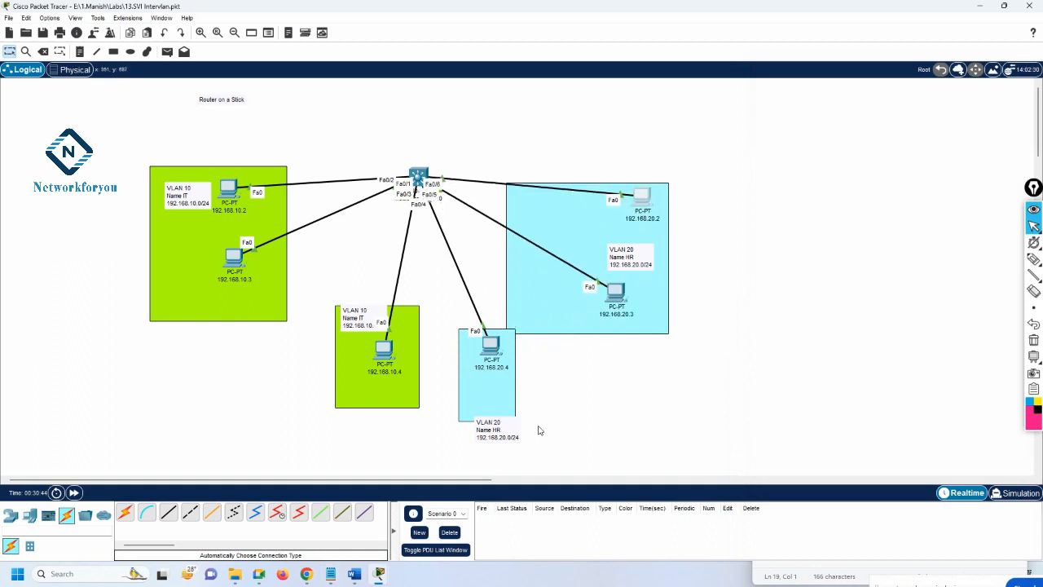
Step: Add an int range f0/4-6 block to the Notepad notes by reusing the two switchport access lines with vlan 20
{"action": "left_click", "coordinate": [331, 574]}
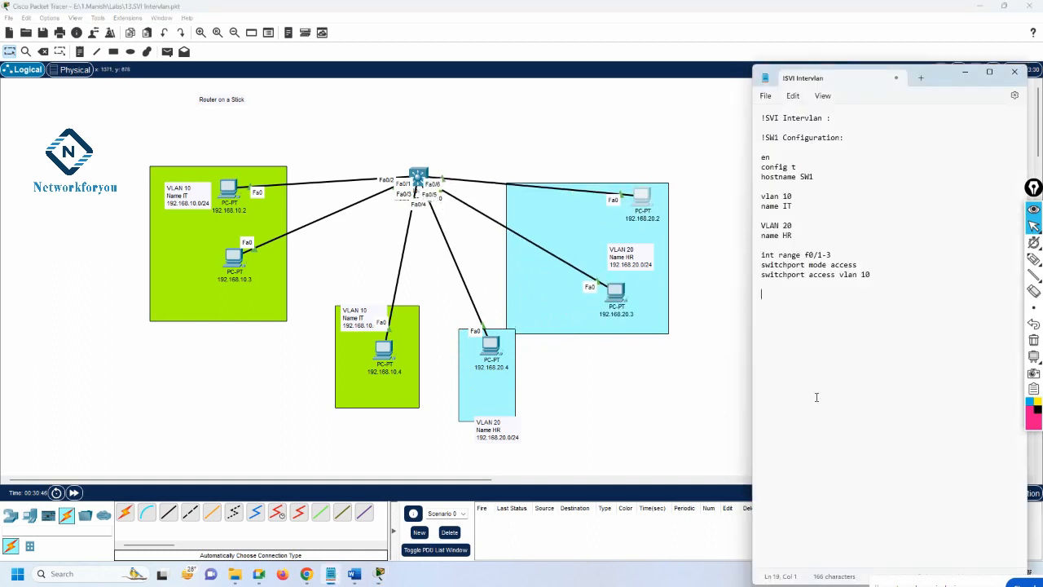
{"action": "type", "text": "int range f0/4-6"}
{"action": "left_click_drag", "start_coordinate": [879, 280], "coordinate": [762, 266]}
{"action": "key", "text": "ctrl+c"}
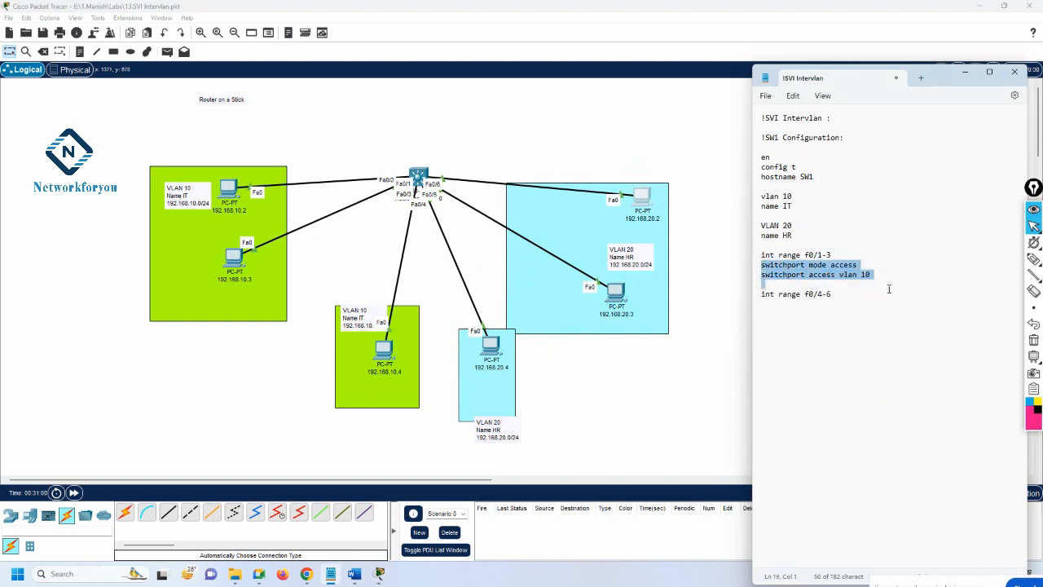
{"action": "left_click", "coordinate": [775, 323]}
{"action": "left_click", "coordinate": [842, 295]}
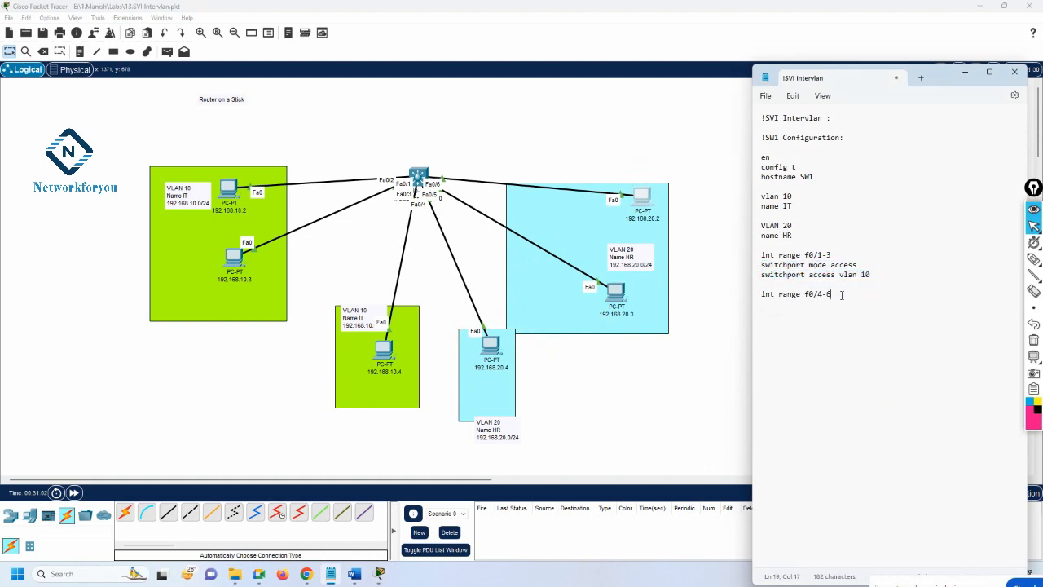
{"action": "key", "text": "Return"}
{"action": "key", "text": "ctrl+v"}
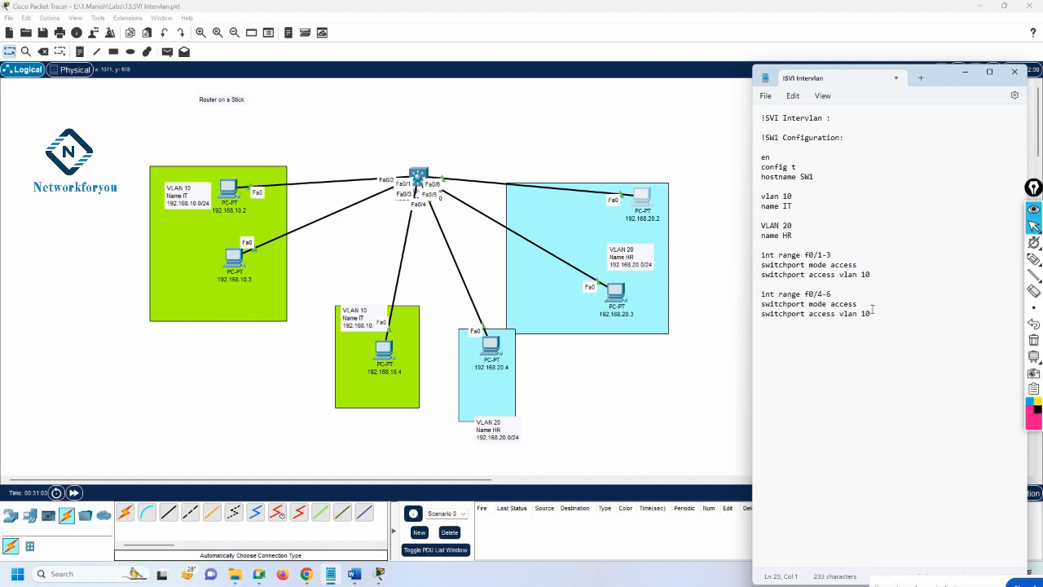
{"action": "left_click", "coordinate": [866, 315]}
{"action": "key", "text": "BackSpace"}
{"action": "type", "text": "2"}
{"action": "left_click", "coordinate": [876, 338]}
Step: Copy the int range f0/4-6 block from the notes
{"action": "left_click_drag", "start_coordinate": [888, 318], "coordinate": [753, 295]}
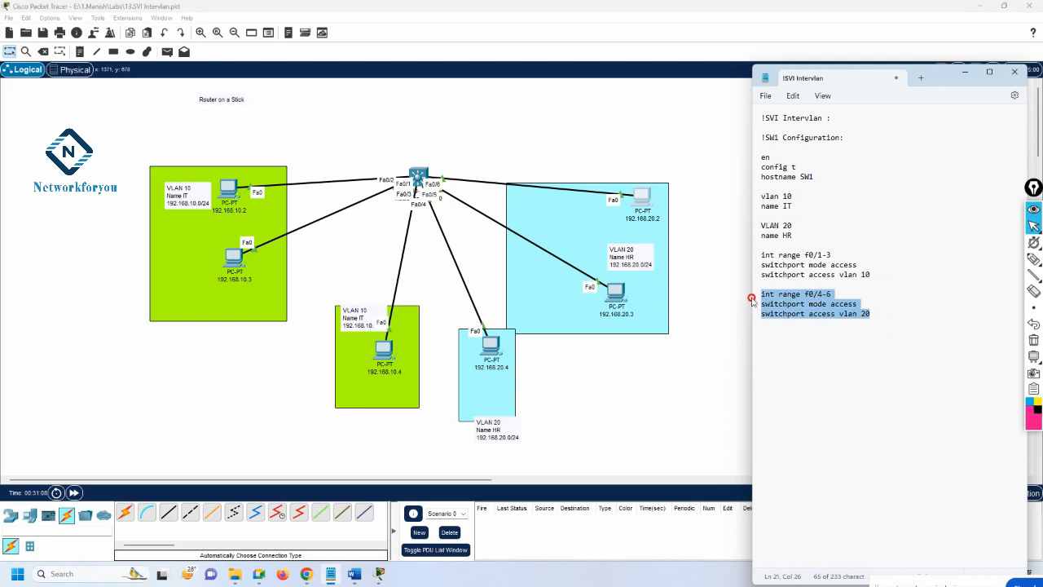
{"action": "right_click", "coordinate": [845, 308]}
{"action": "left_click", "coordinate": [875, 361]}
Step: Open the multilayer switch's command line interface in Packet Tracer and widen its window
{"action": "left_click", "coordinate": [419, 184]}
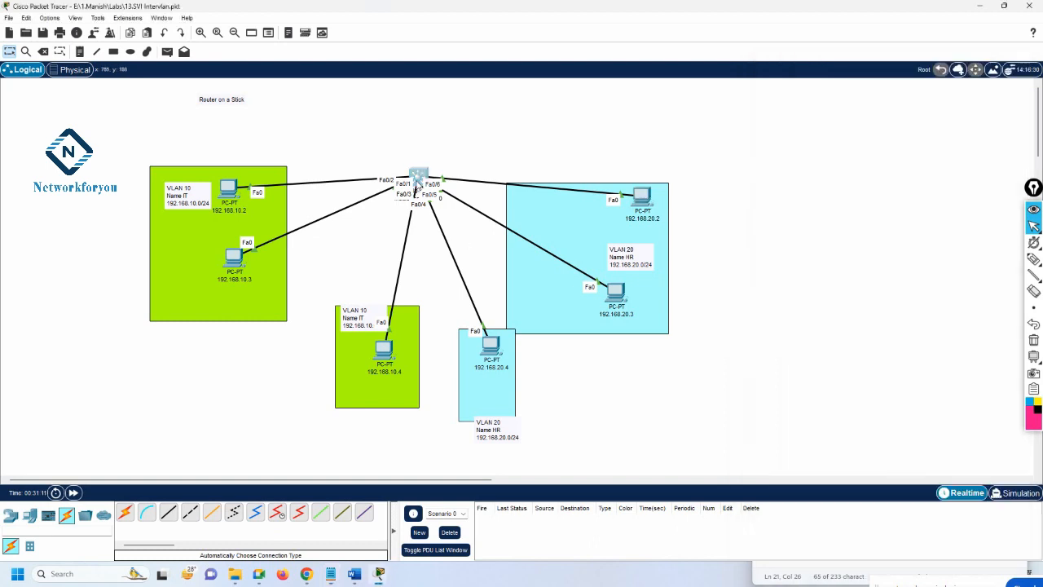
{"action": "left_click", "coordinate": [446, 147]}
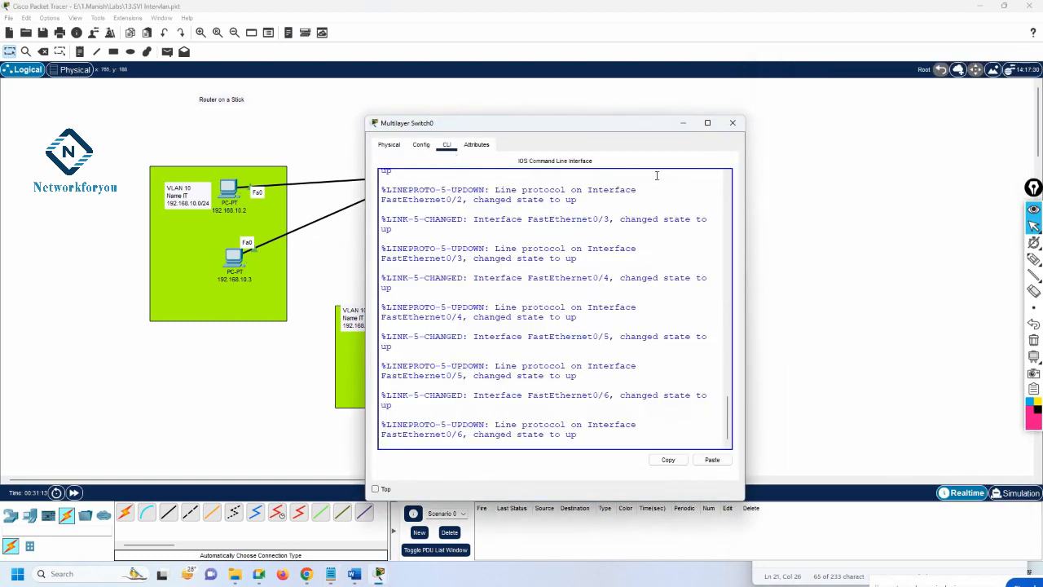
{"action": "left_click_drag", "start_coordinate": [744, 296], "coordinate": [756, 136]}
Step: Copy the whole SW1 configuration from the Notepad notes and try to paste it into the multilayer switch's command line
{"action": "left_click", "coordinate": [354, 574]}
{"action": "right_click", "coordinate": [793, 168]}
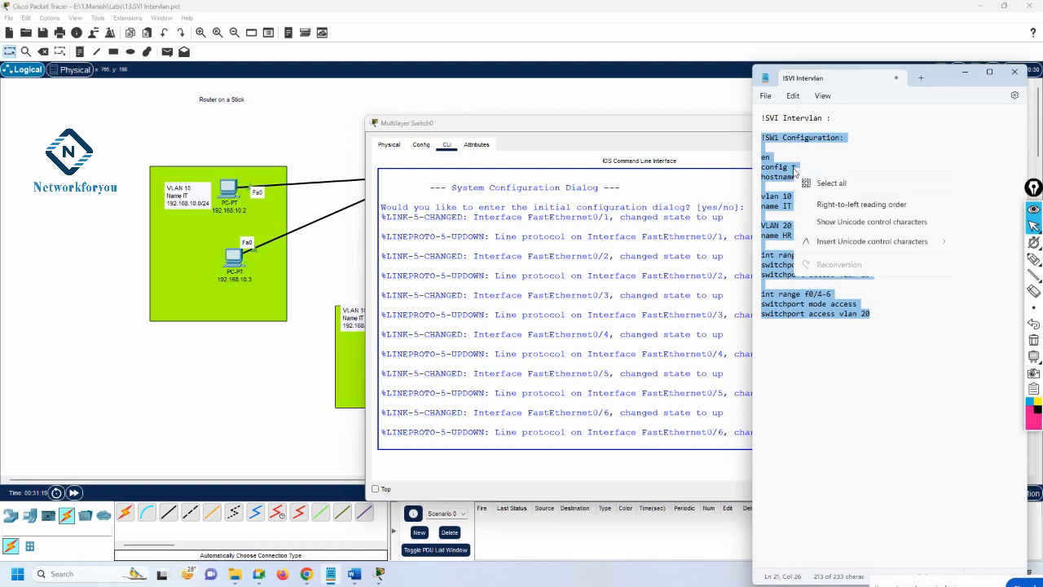
{"action": "left_click", "coordinate": [825, 225]}
{"action": "left_click", "coordinate": [617, 267]}
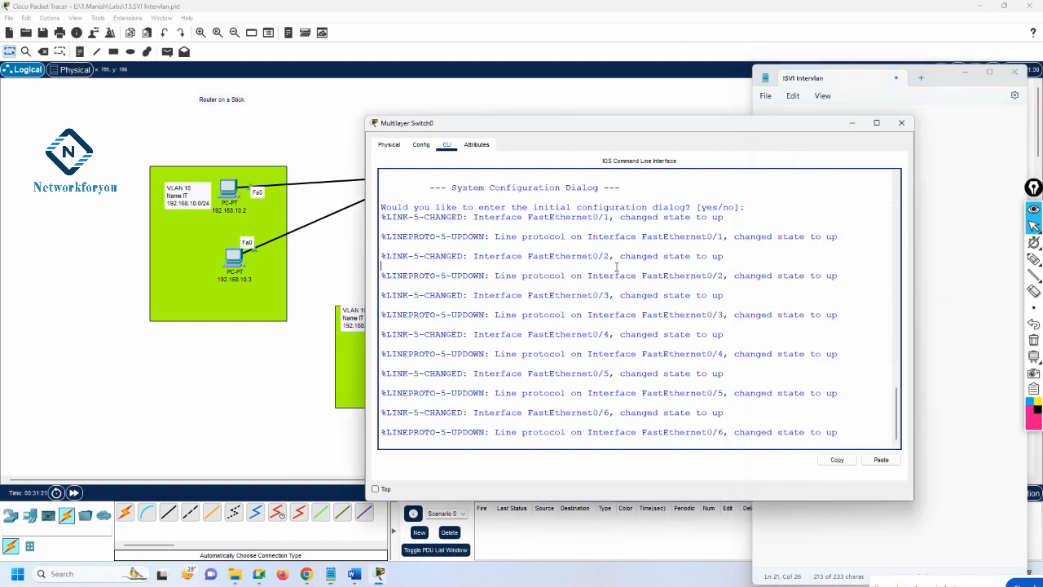
{"action": "key", "text": "ctrl+v"}
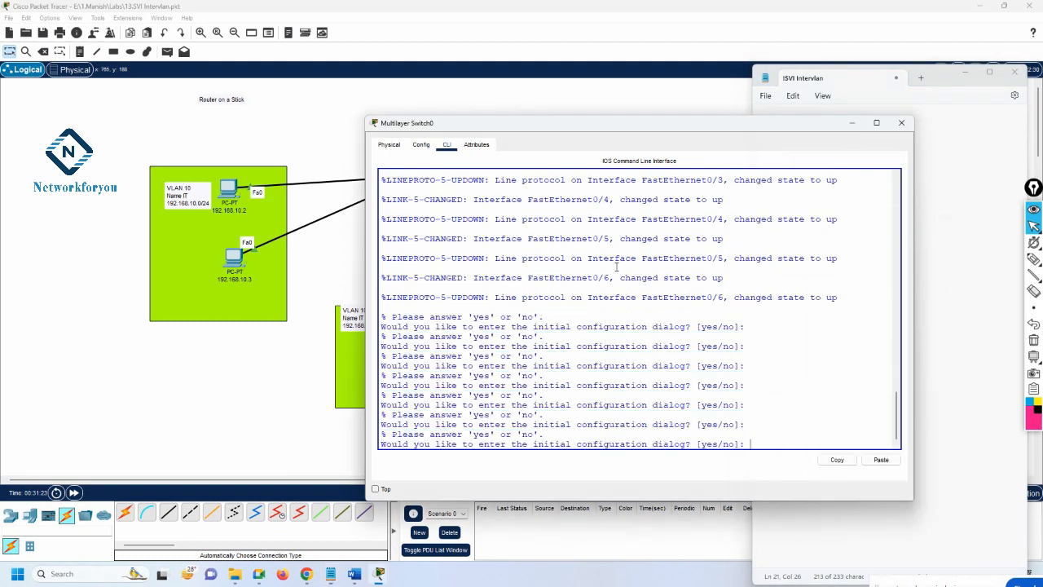
Step: Answer no to the initial configuration dialog and paste the copied SW1 configuration at the switch prompt
{"action": "type", "text": "no"}
{"action": "key", "text": "Return"}
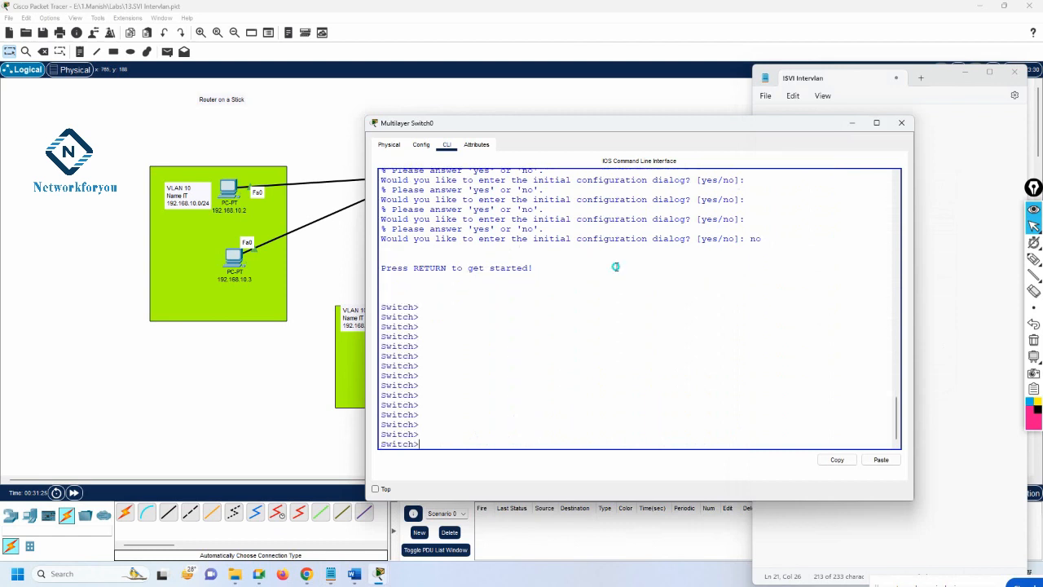
{"action": "right_click", "coordinate": [618, 268]}
{"action": "left_click", "coordinate": [638, 290]}
{"action": "right_click", "coordinate": [633, 284]}
{"action": "left_click", "coordinate": [657, 303]}
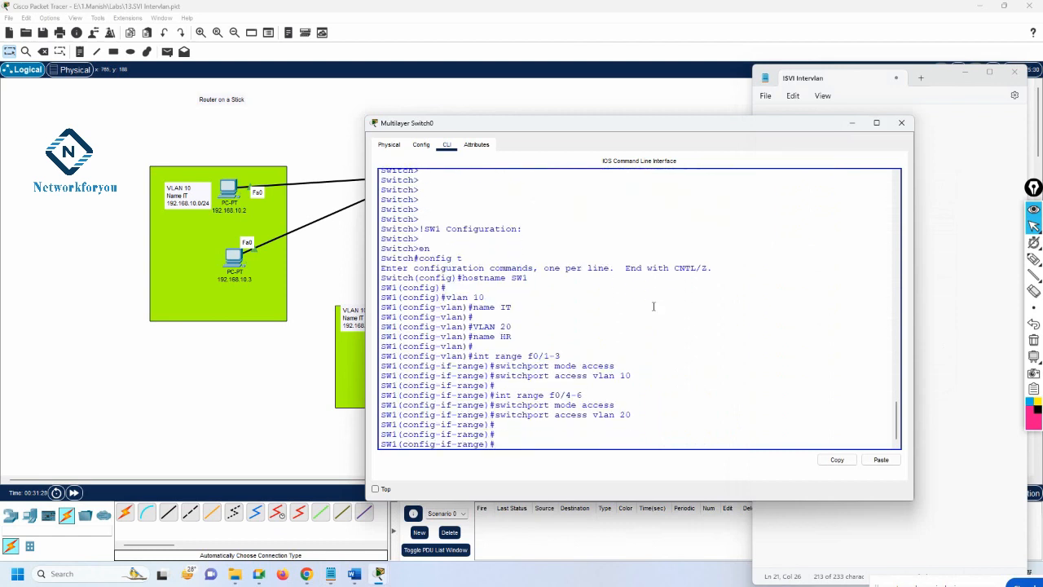
Step: Save the switch configuration with do wr and return to the SVI Intervlan notes in Notepad
{"action": "type", "text": "do wr"}
{"action": "key", "text": "Return"}
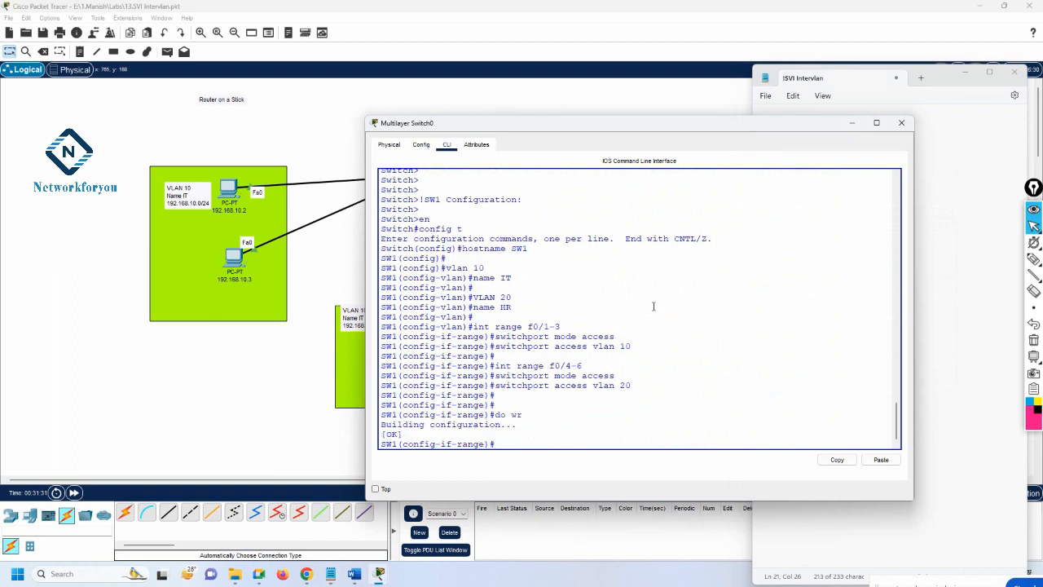
{"action": "key", "text": "Return"}
{"action": "key", "text": "Return"}
{"action": "key", "text": "Return"}
{"action": "left_click", "coordinate": [970, 239]}
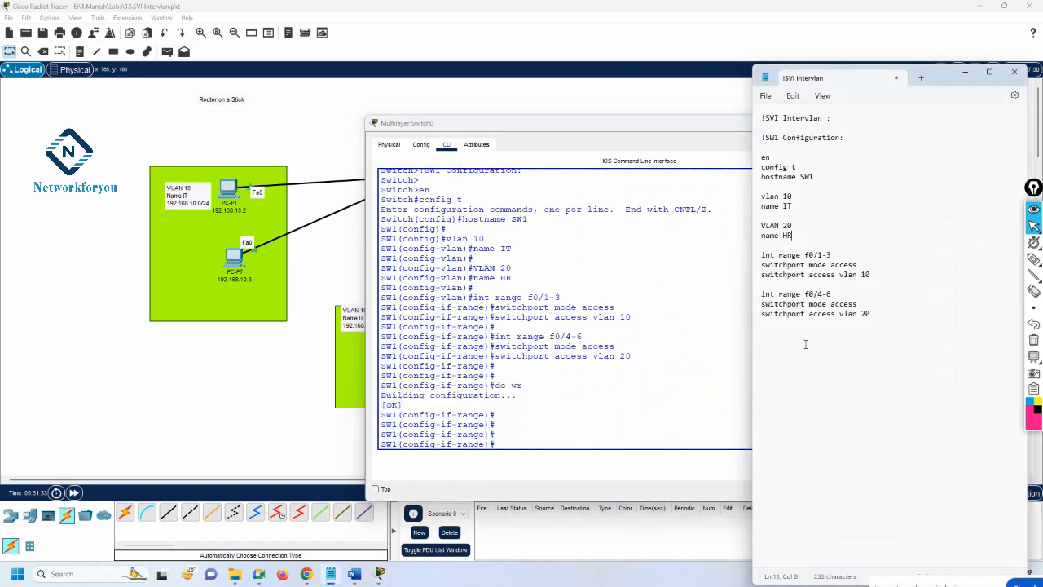
Step: Put the switch window away, fast-forward the simulation time and ping 192.168.20.3 from PC 192.168.10.2's command prompt
{"action": "left_click", "coordinate": [699, 217]}
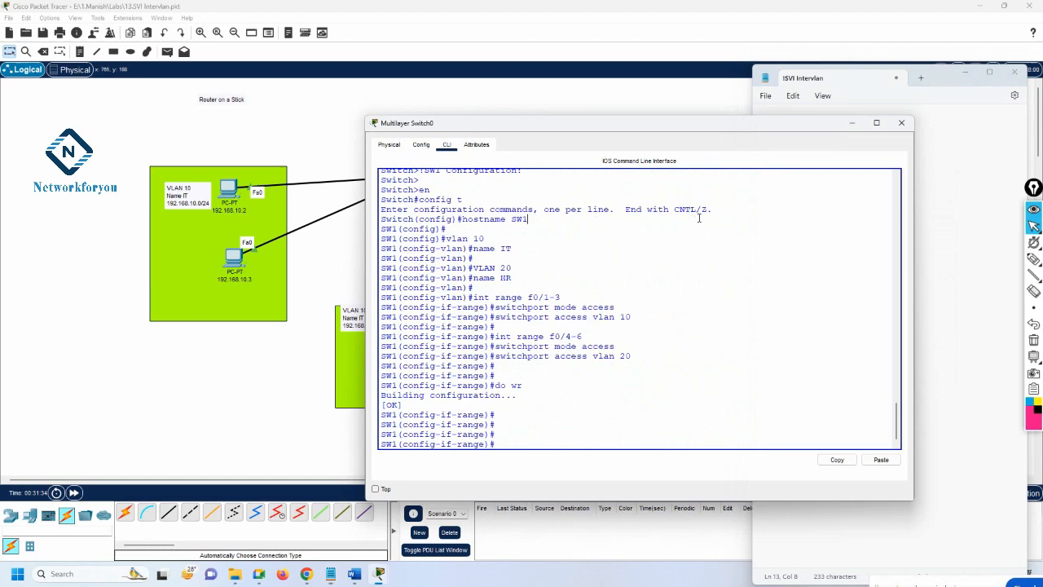
{"action": "left_click", "coordinate": [856, 128]}
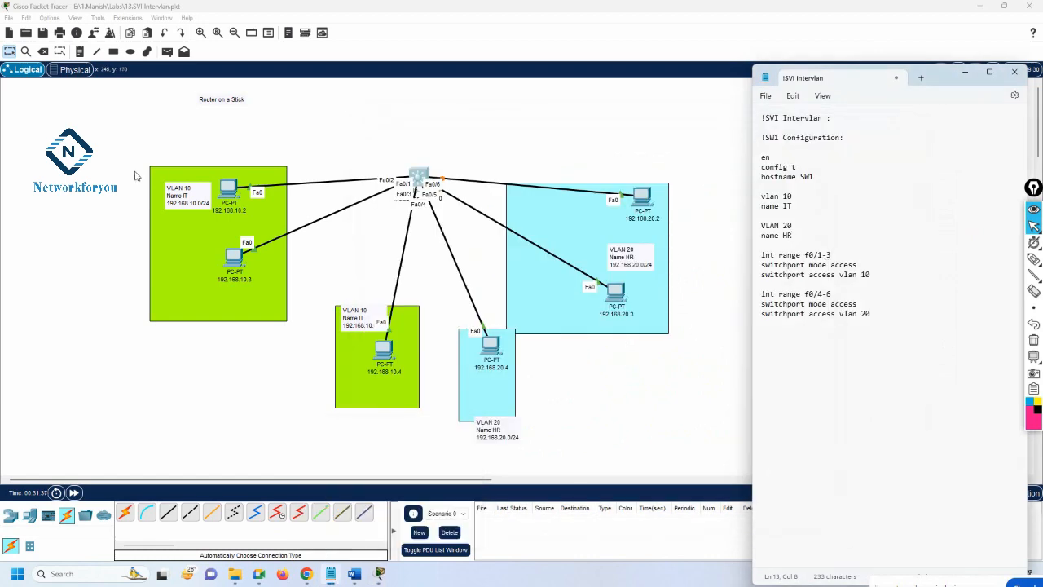
{"action": "left_click", "coordinate": [82, 499]}
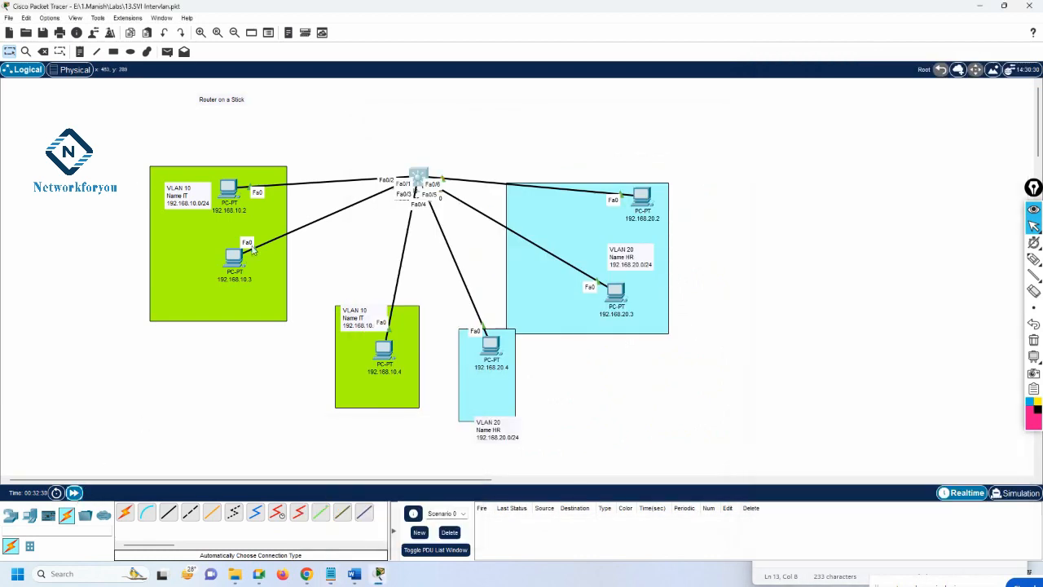
{"action": "left_click", "coordinate": [229, 190]}
{"action": "scroll", "coordinate": [678, 300], "scroll_direction": "down", "scroll_amount": 3}
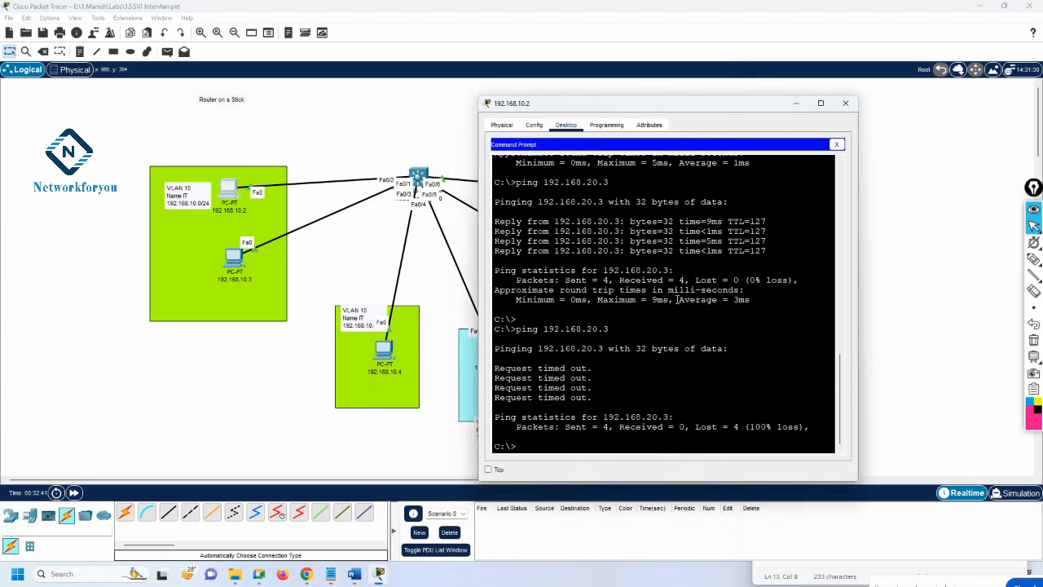
{"action": "key", "text": "Up"}
{"action": "key", "text": "Return"}
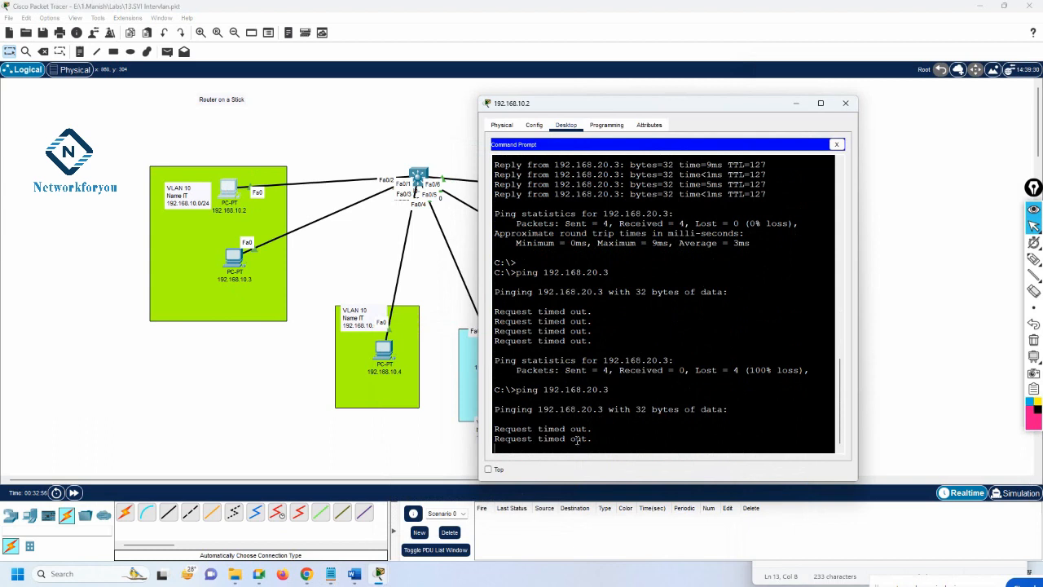
Step: Switch to the Notepad notes and add an "ip routing" line below the f0/4-6 access port commands
{"action": "left_click", "coordinate": [330, 574]}
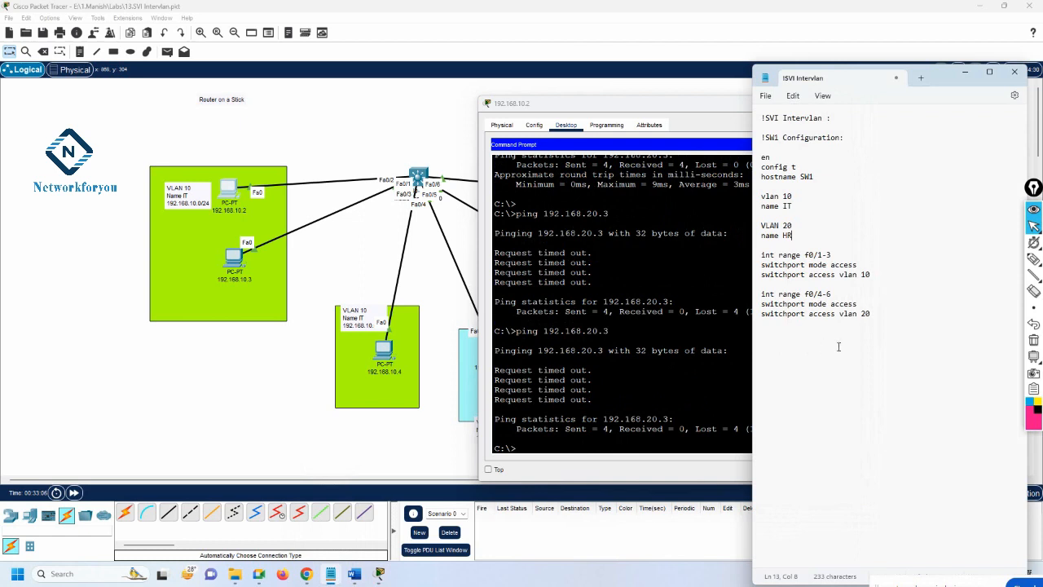
{"action": "left_click", "coordinate": [890, 316]}
{"action": "key", "text": "Return"}
{"action": "key", "text": "Return"}
{"action": "type", "text": "i"}
{"action": "type", "text": "p route"}
{"action": "key", "text": "BackSpace"}
{"action": "key", "text": "BackSpace"}
{"action": "type", "text": "ting"}
{"action": "key", "text": "Return"}
{"action": "key", "text": "Return"}
Step: Write the VLAN 10 interface commands in the notes: int vlan 10, ip add 192.168.10.1 255.255.255.0 and no sh
{"action": "type", "text": "int vlan 10"}
{"action": "left_click_drag", "start_coordinate": [811, 353], "coordinate": [780, 355]}
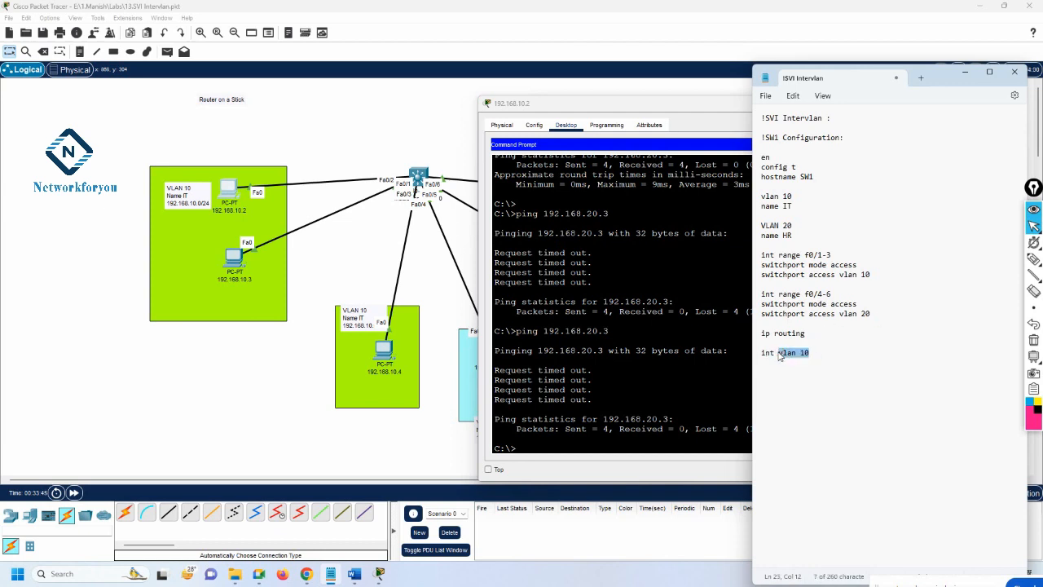
{"action": "left_click", "coordinate": [810, 356]}
{"action": "key", "text": "Return"}
{"action": "type", "text": "ip add"}
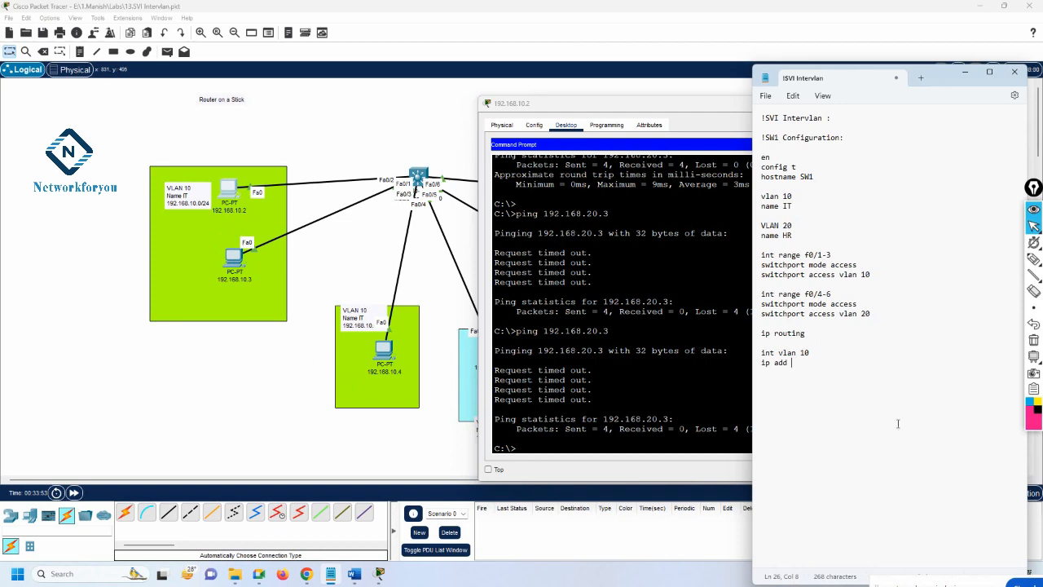
{"action": "type", "text": " 192.168.10.1 255.255.255.0"}
{"action": "key", "text": "Return"}
{"action": "type", "text": "no sh  int v"}
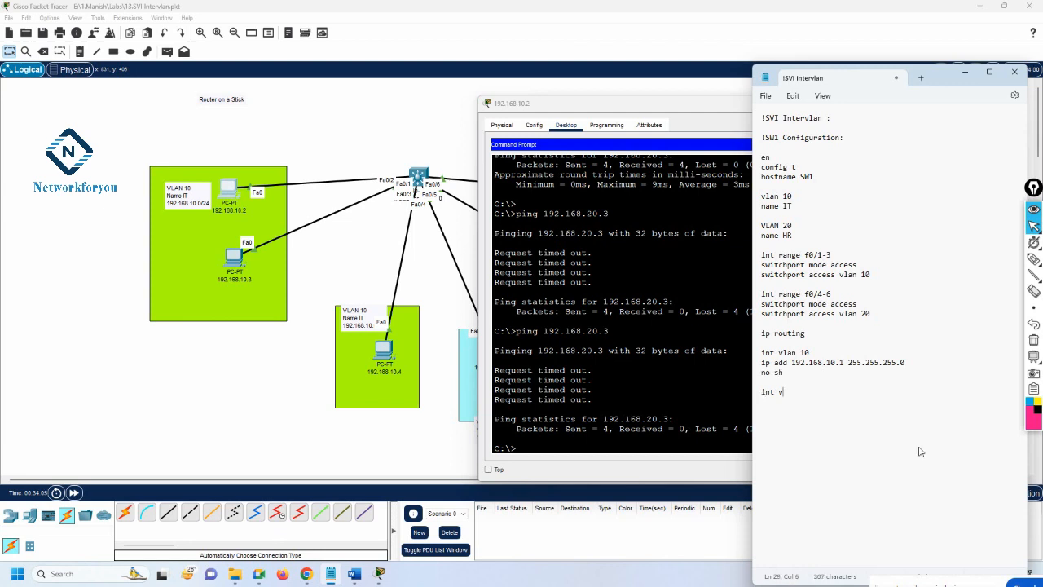
Step: Write the VLAN 20 interface commands in the notes: int vlan 20, ip add 192.168.20.1 255.255.255.0 and no sh
{"action": "type", "text": "lan 20"}
{"action": "key", "text": "Return"}
{"action": "type", "text": "ip add"}
{"action": "type", "text": "192.1"}
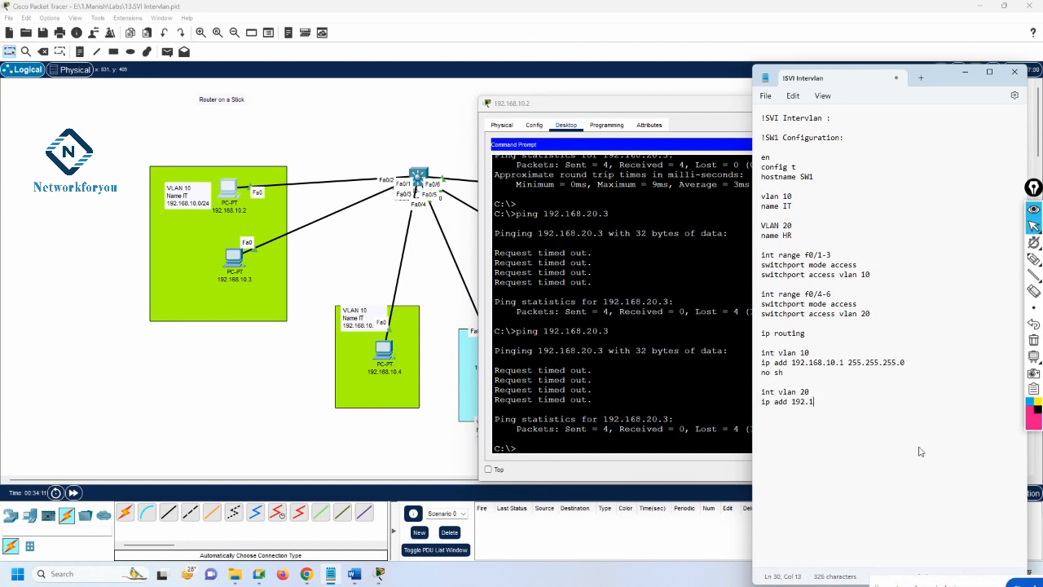
{"action": "type", "text": "68.20.1 255.255.255.0"}
{"action": "key", "text": "Return"}
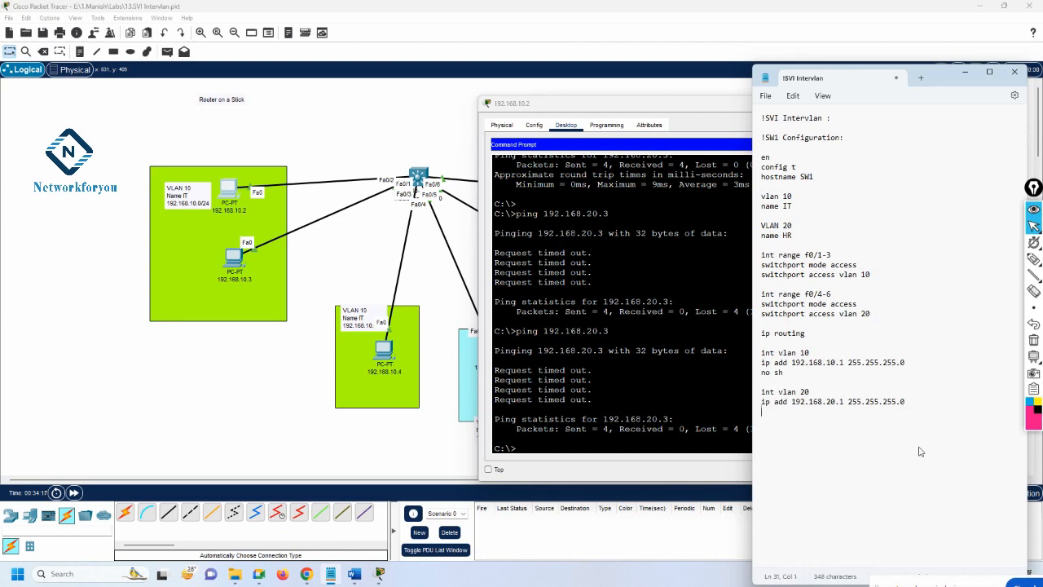
{"action": "type", "text": "no sh"}
Step: Review the ip routing line and the VLAN 10 and VLAN 20 interface blocks in the notes
{"action": "left_click_drag", "start_coordinate": [798, 419], "coordinate": [750, 394]}
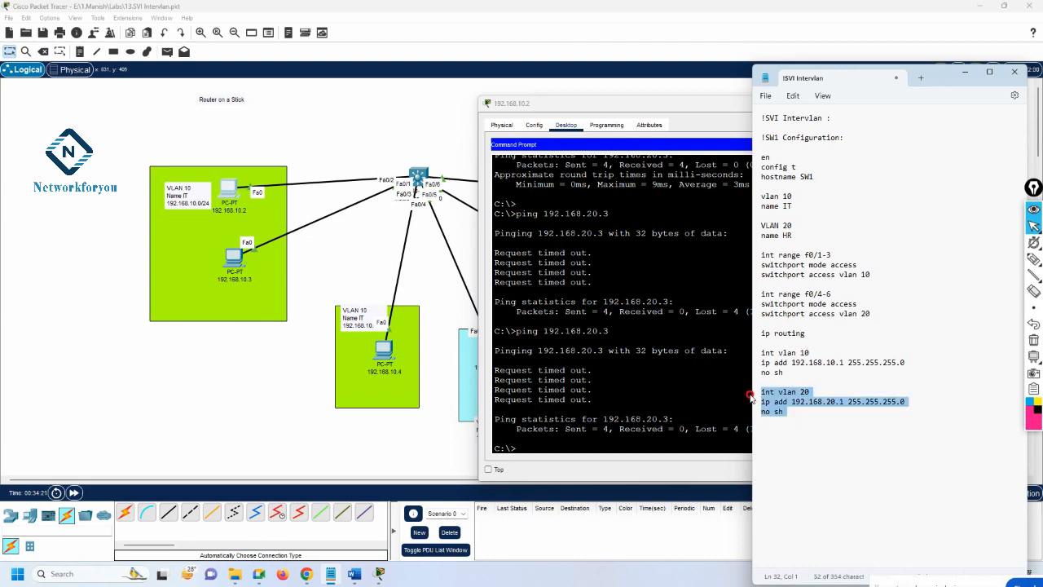
{"action": "left_click", "coordinate": [804, 392]}
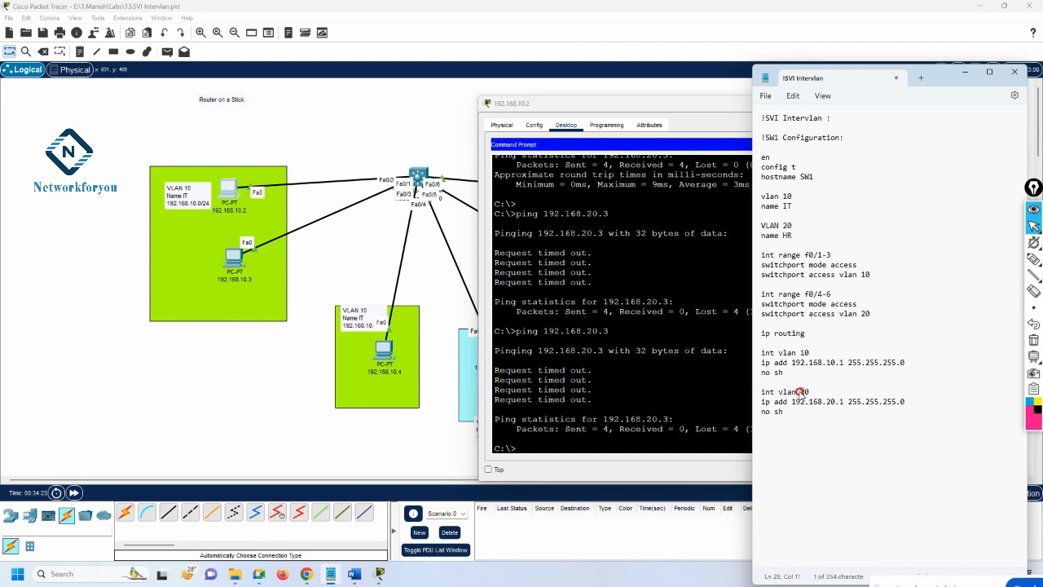
{"action": "left_click", "coordinate": [830, 403]}
{"action": "left_click", "coordinate": [843, 422]}
{"action": "left_click_drag", "start_coordinate": [815, 334], "coordinate": [839, 347]}
{"action": "left_click", "coordinate": [766, 333]}
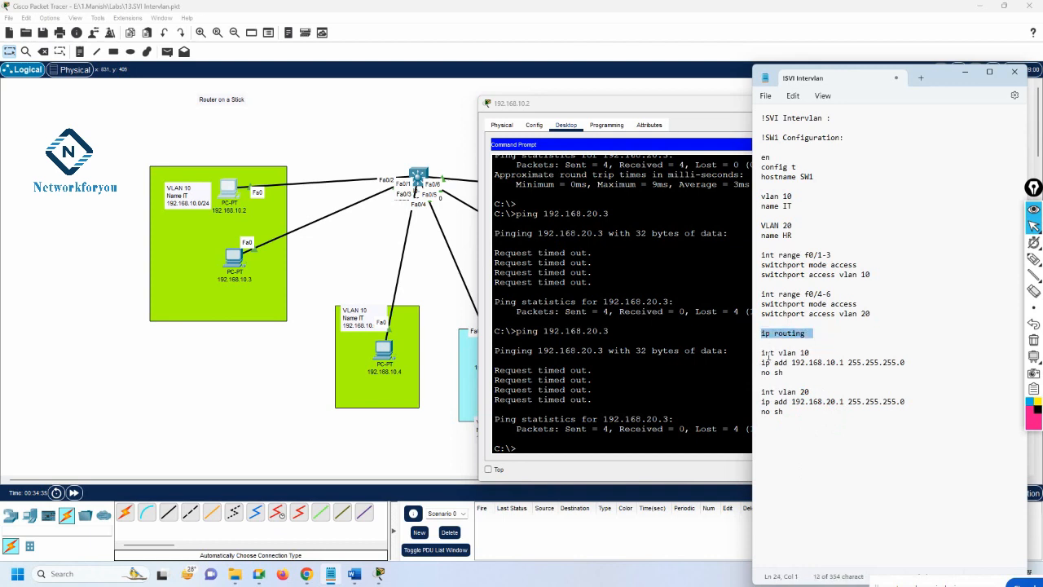
{"action": "left_click_drag", "start_coordinate": [760, 354], "coordinate": [814, 353]}
{"action": "left_click", "coordinate": [814, 354]}
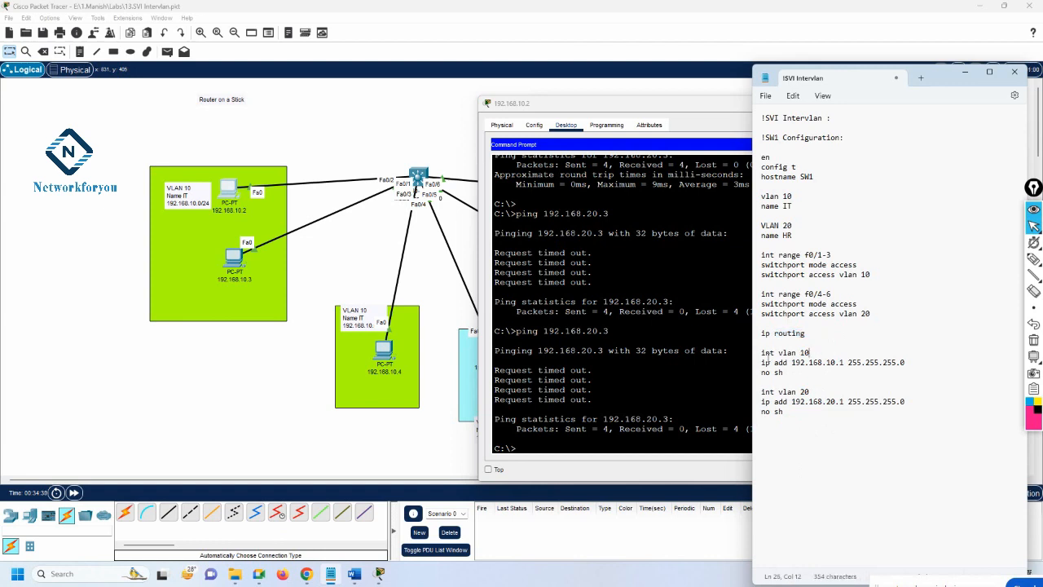
{"action": "left_click_drag", "start_coordinate": [809, 353], "coordinate": [919, 374]}
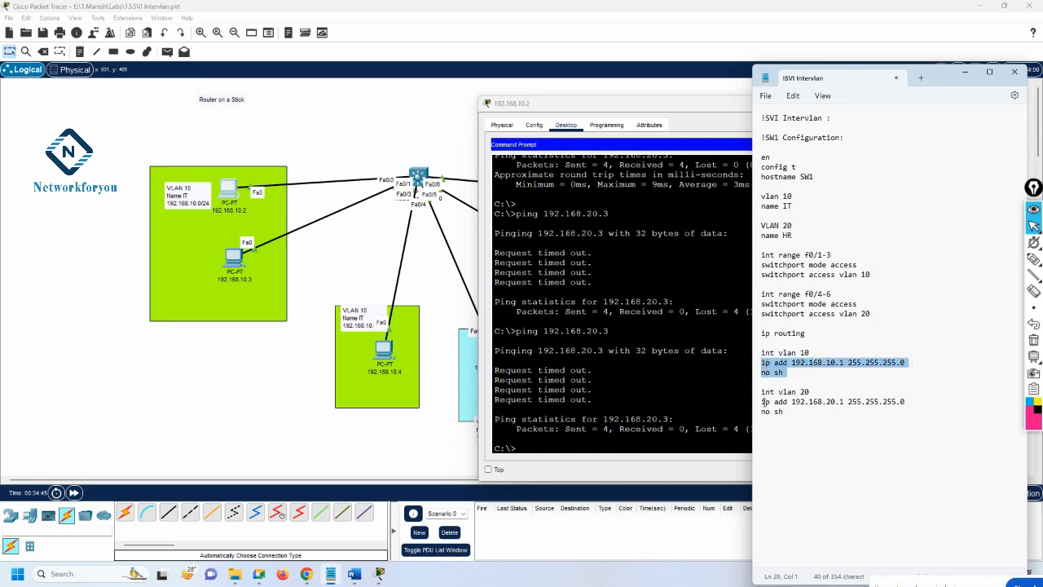
{"action": "left_click_drag", "start_coordinate": [763, 394], "coordinate": [907, 417]}
{"action": "left_click", "coordinate": [792, 432]}
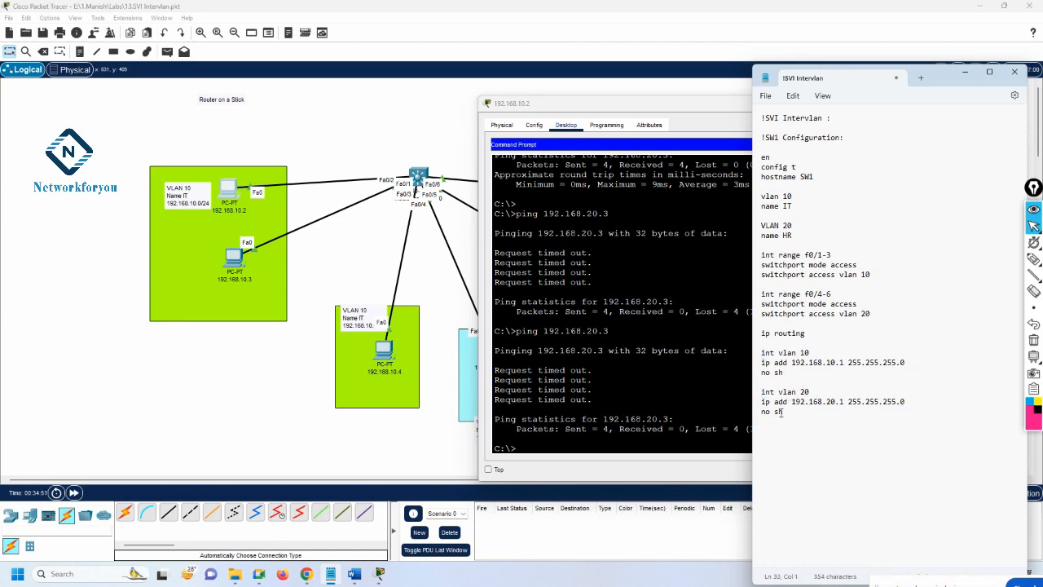
Step: Copy the commands from ip routing through the VLAN 20 block and paste them into the multilayer switch's command line in Packet Tracer
{"action": "left_click_drag", "start_coordinate": [783, 412], "coordinate": [762, 332]}
{"action": "right_click", "coordinate": [798, 367]}
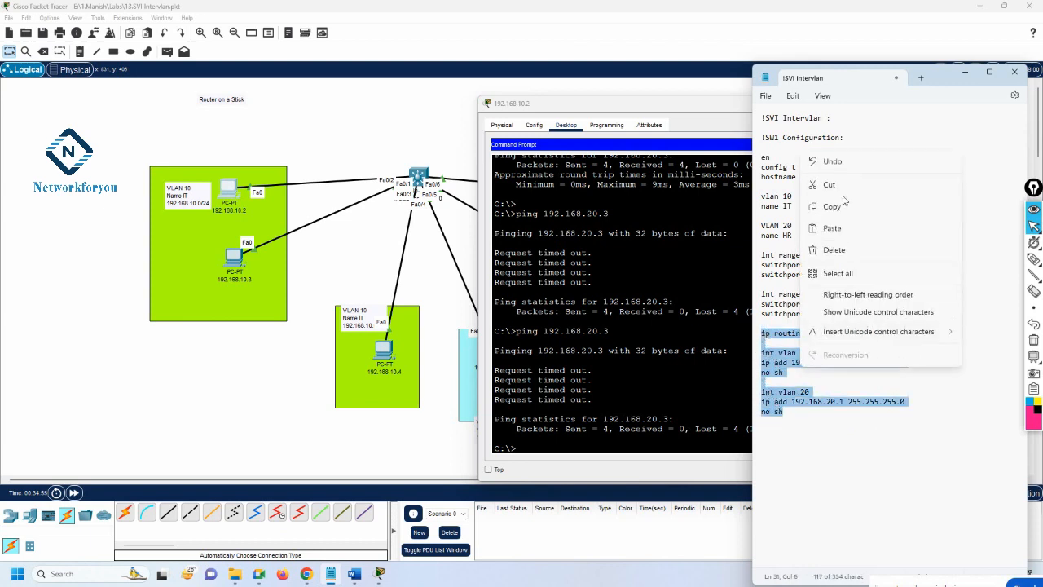
{"action": "left_click", "coordinate": [848, 213]}
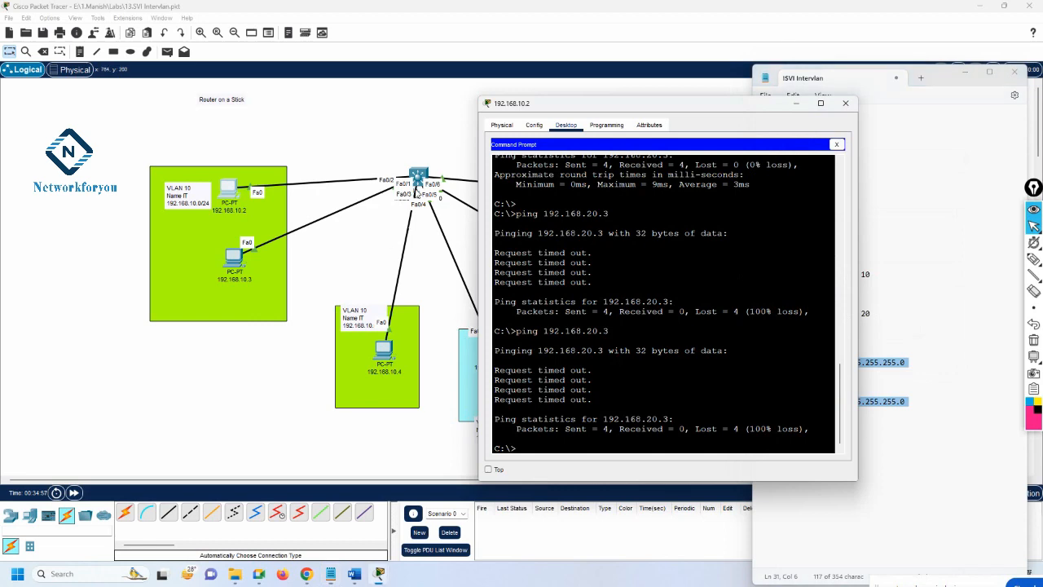
{"action": "left_click", "coordinate": [418, 178]}
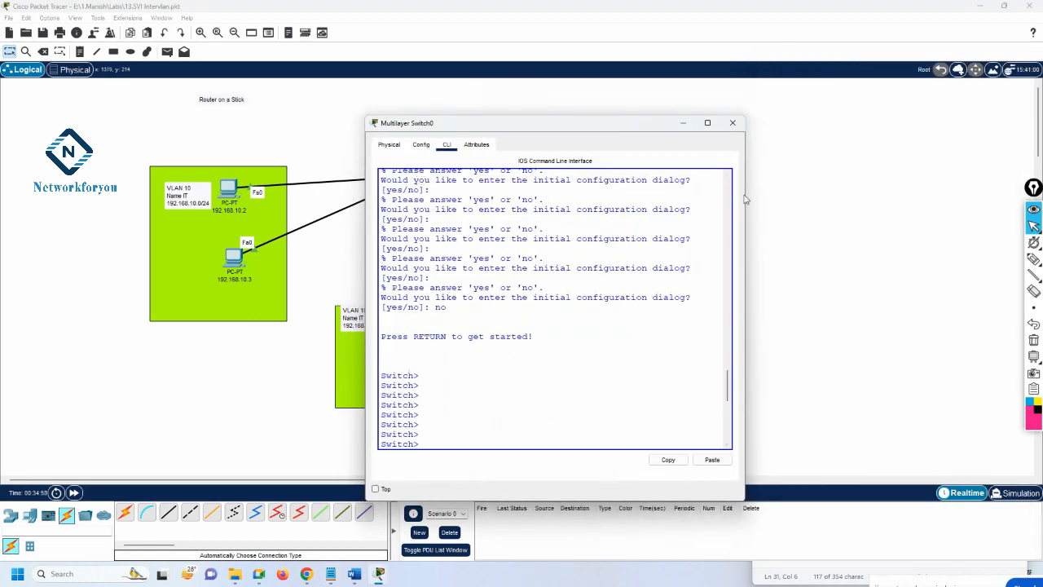
{"action": "left_click_drag", "start_coordinate": [745, 194], "coordinate": [916, 200]}
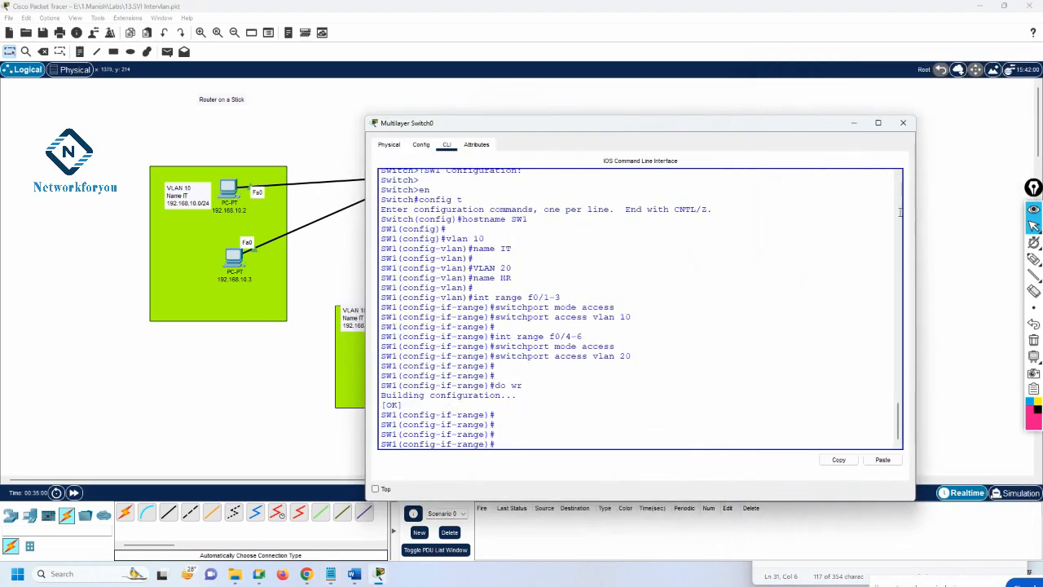
{"action": "right_click", "coordinate": [729, 308]}
{"action": "left_click", "coordinate": [739, 322]}
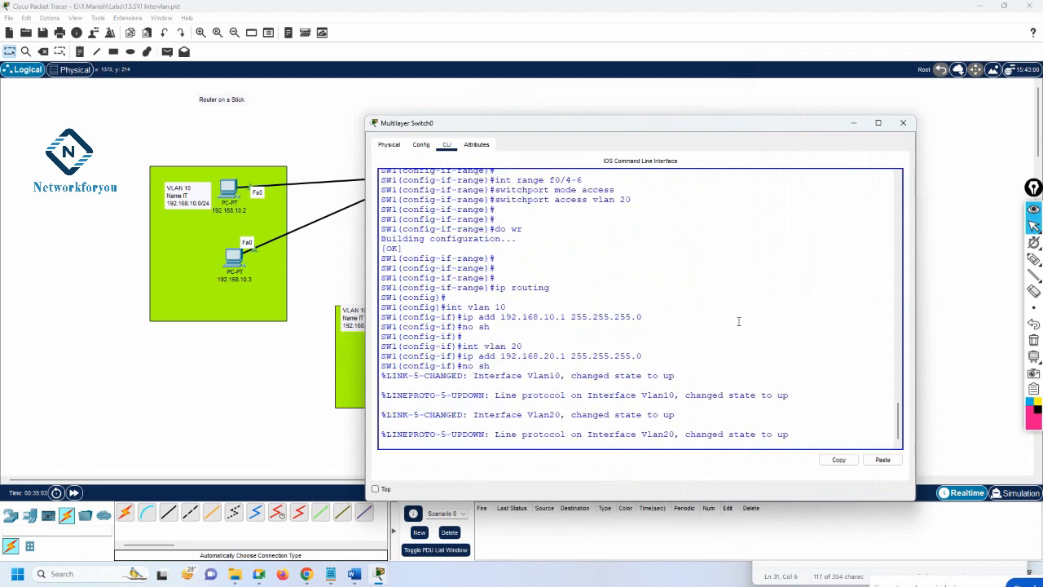
Step: Check the pasted routing and VLAN interface commands and save the switch configuration with do wr
{"action": "left_click_drag", "start_coordinate": [488, 277], "coordinate": [678, 366]}
{"action": "left_click", "coordinate": [746, 379]}
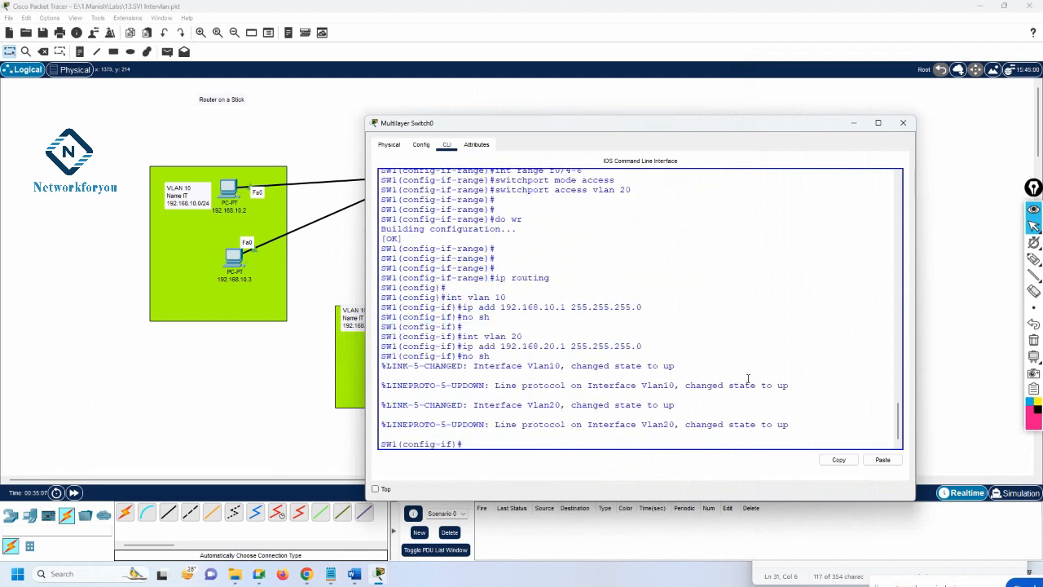
{"action": "type", "text": "do wr"}
{"action": "key", "text": "Return"}
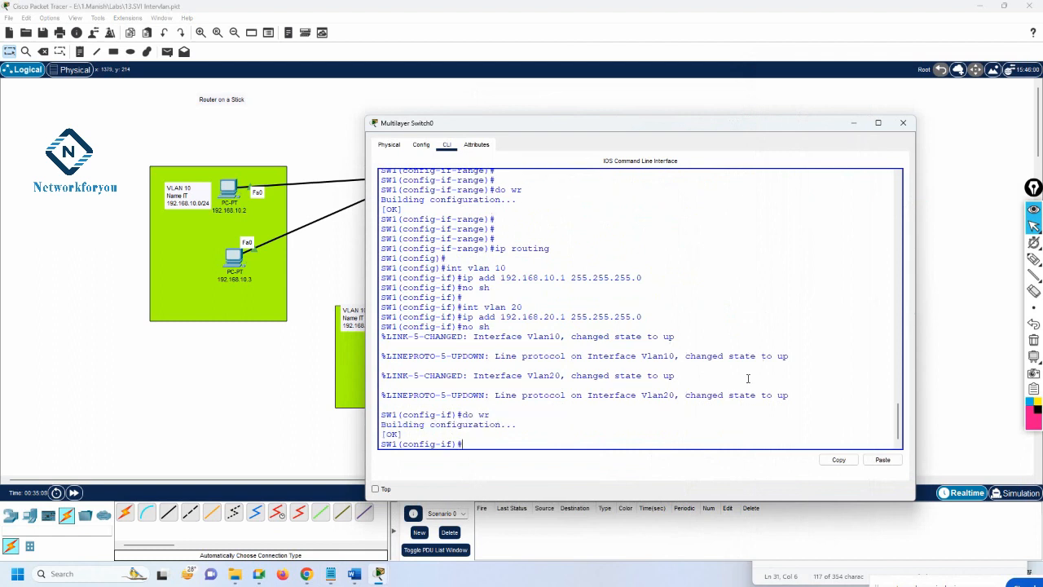
Step: Fast-forward the simulation time and ping 192.168.20.3 twice from PC 192.168.10.2's command prompt
{"action": "left_click", "coordinate": [853, 123]}
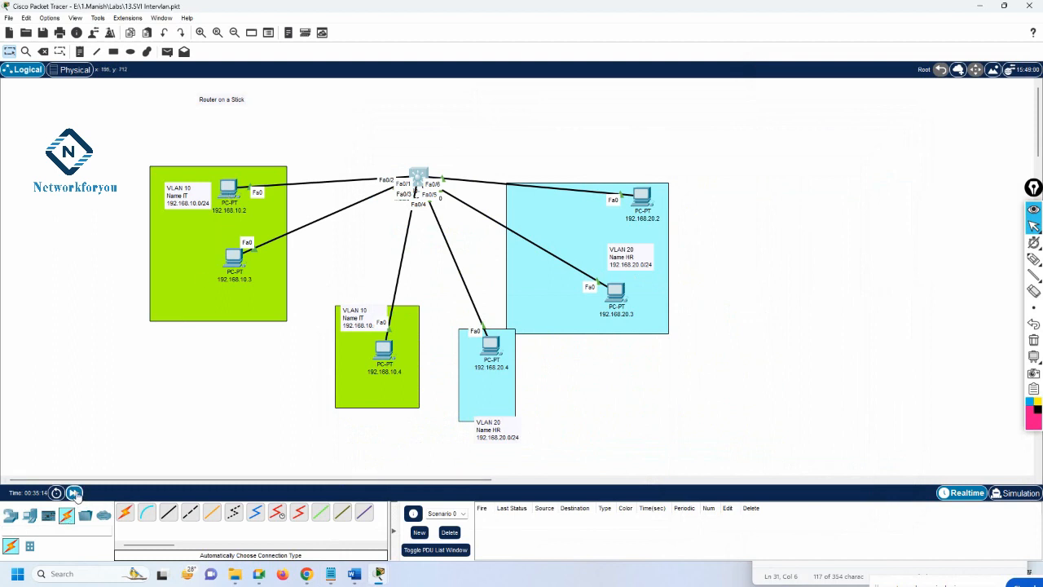
{"action": "left_click", "coordinate": [73, 493]}
{"action": "left_click", "coordinate": [228, 189]}
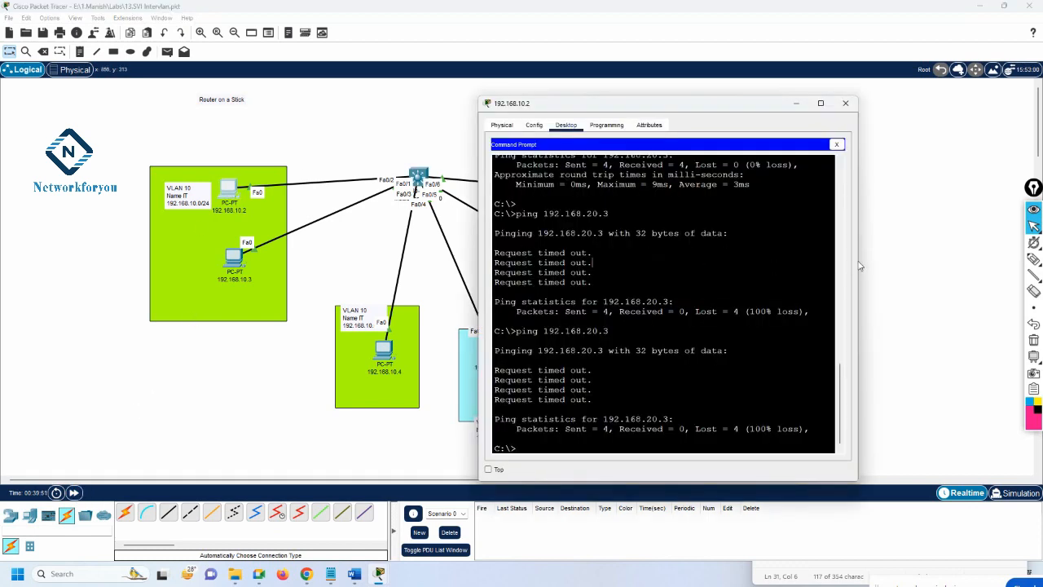
{"action": "left_click_drag", "start_coordinate": [859, 265], "coordinate": [984, 269]}
{"action": "left_click", "coordinate": [826, 305]}
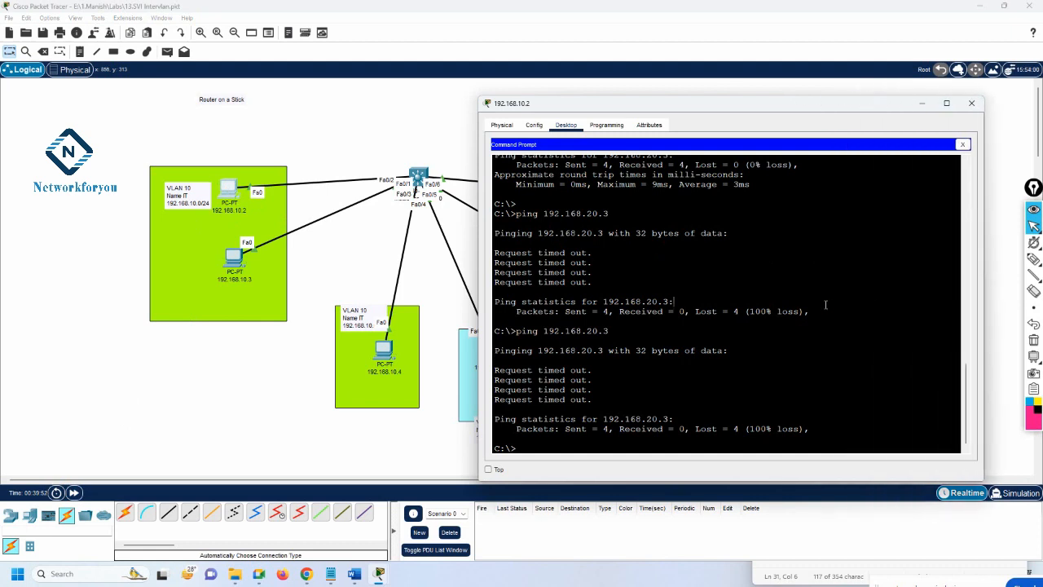
{"action": "key", "text": "Return"}
{"action": "key", "text": "Up"}
{"action": "key", "text": "Return"}
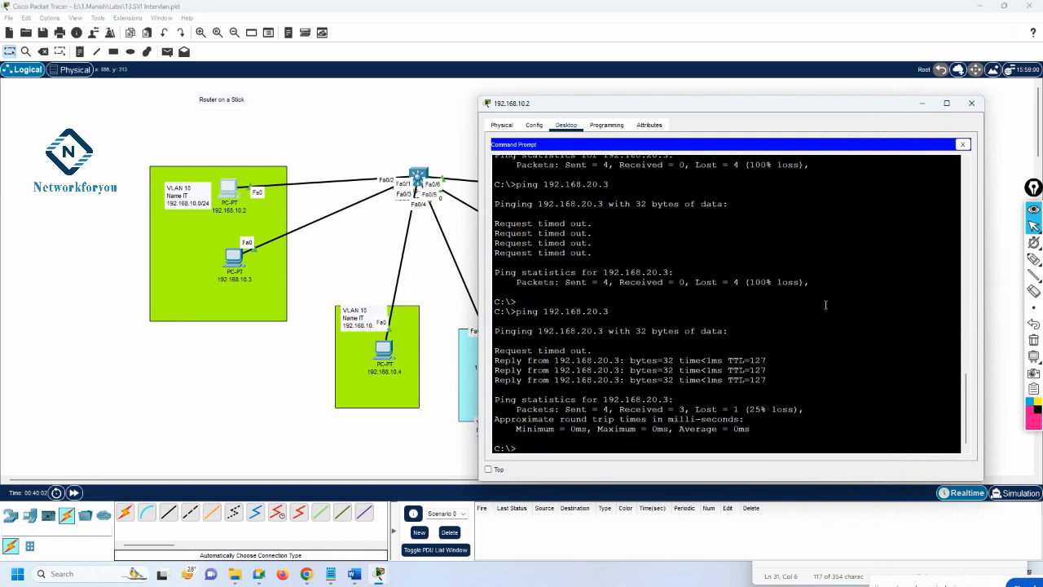
{"action": "key", "text": "Up"}
{"action": "key", "text": "Return"}
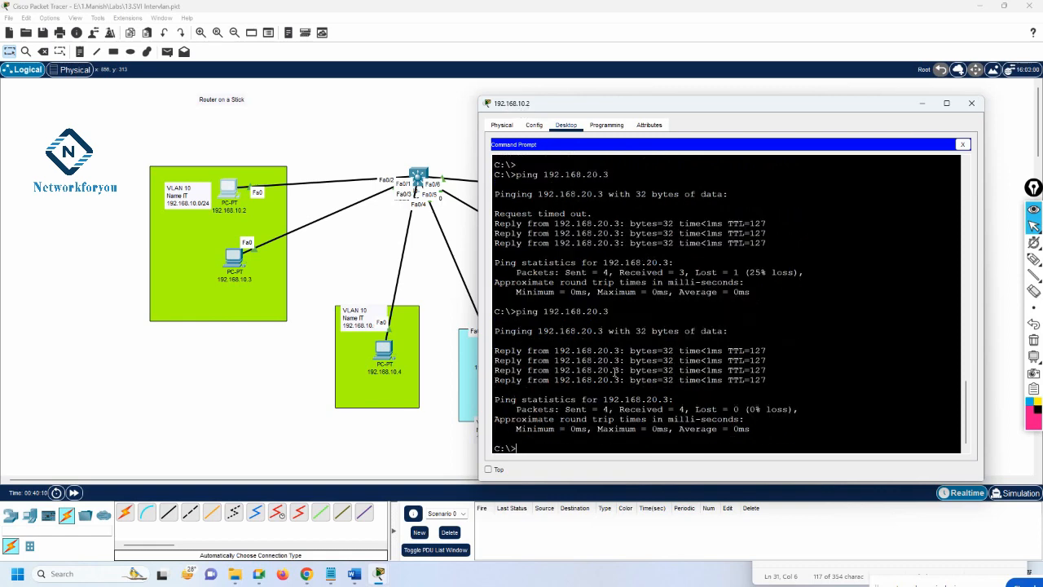
Step: Ping 192.168.20.4 from PC 192.168.10.2 and move its window aside to uncover the topology
{"action": "left_click_drag", "start_coordinate": [599, 104], "coordinate": [763, 114]}
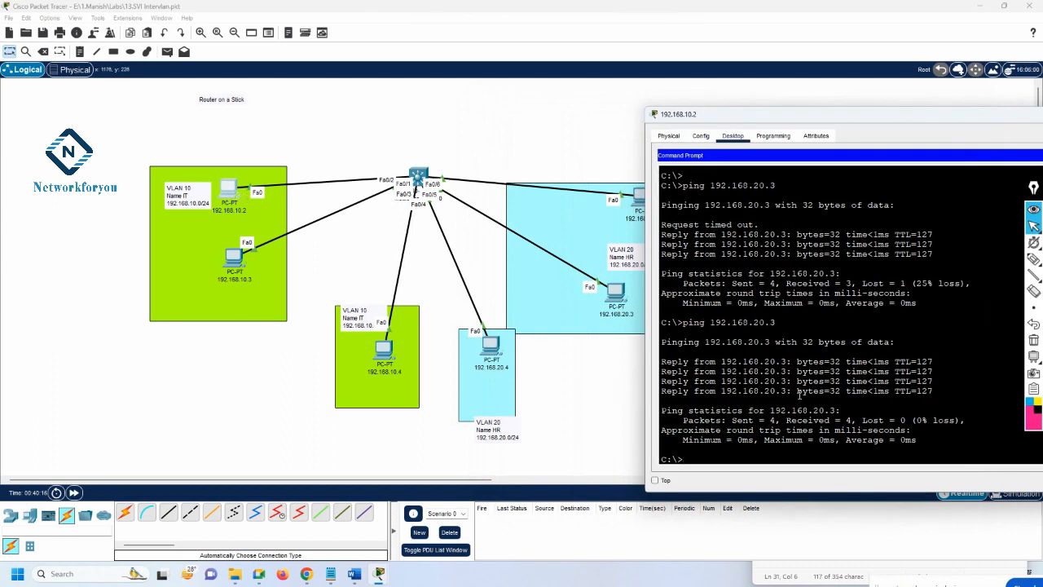
{"action": "type", "text": "ping 192.168.20.3"}
{"action": "key", "text": "Return"}
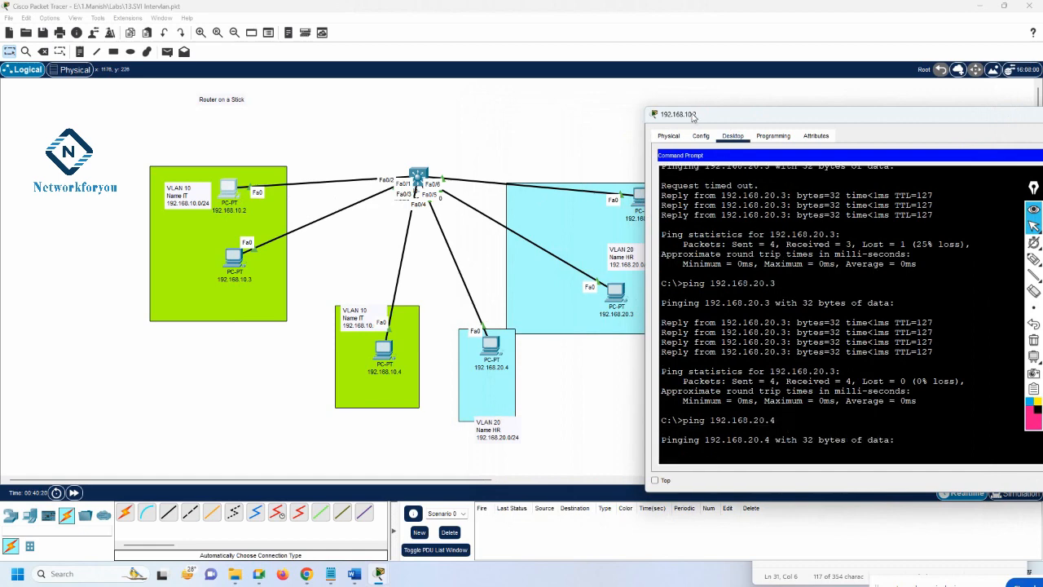
{"action": "left_click_drag", "start_coordinate": [695, 114], "coordinate": [723, 143]}
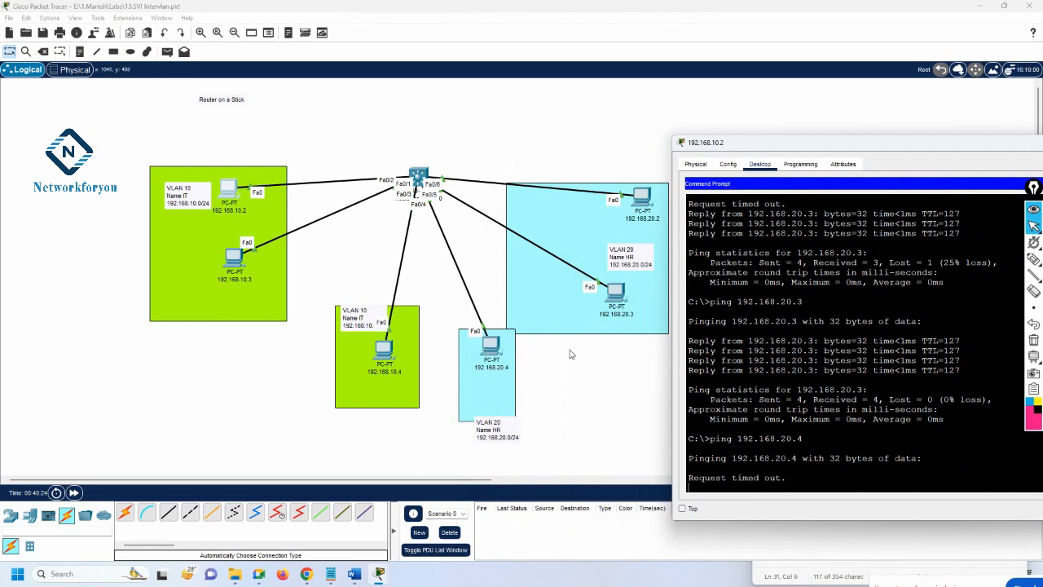
Step: Open the command prompt of PC 192.168.20.4 and ping 192.168.10.3
{"action": "left_click", "coordinate": [487, 349]}
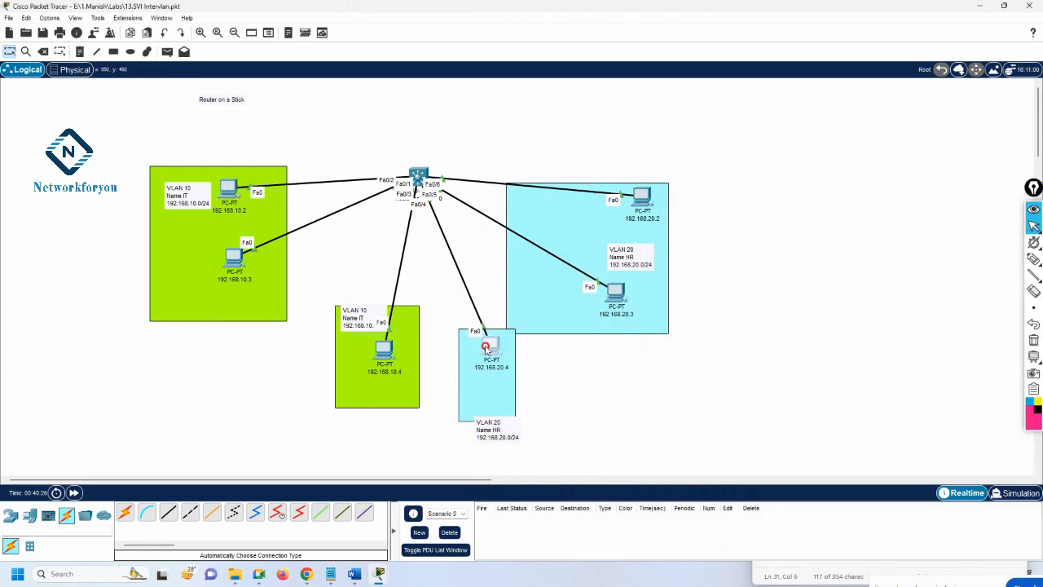
{"action": "left_click", "coordinate": [488, 349]}
{"action": "left_click", "coordinate": [621, 181]}
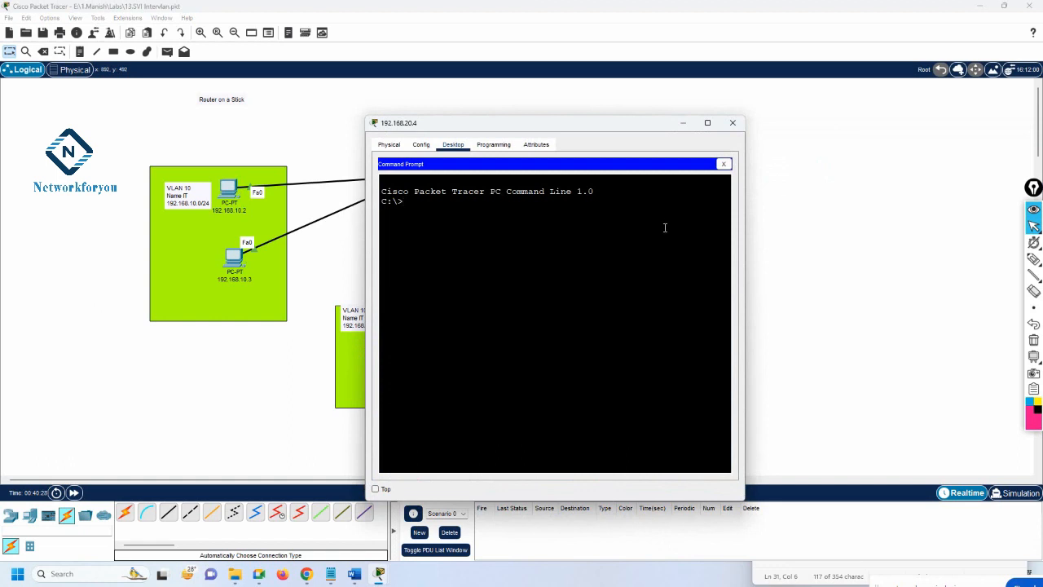
{"action": "type", "text": "ping"}
{"action": "type", "text": "192.168.10.3"}
{"action": "key", "text": "Return"}
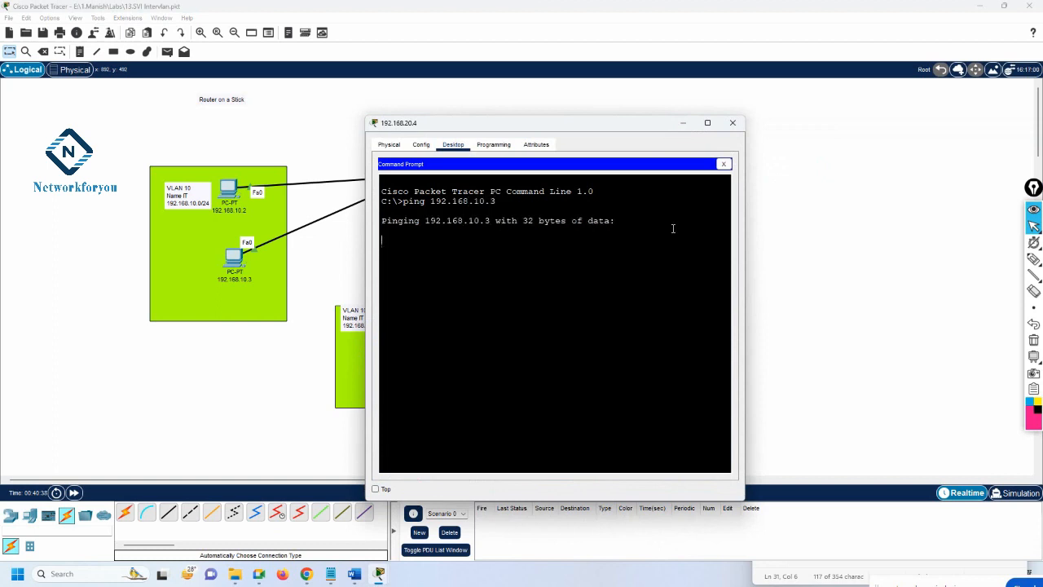
Step: Widen PC 192.168.20.4's command prompt window and move it off the switch to review the ping, and minimize it
{"action": "left_click_drag", "start_coordinate": [746, 230], "coordinate": [854, 230]}
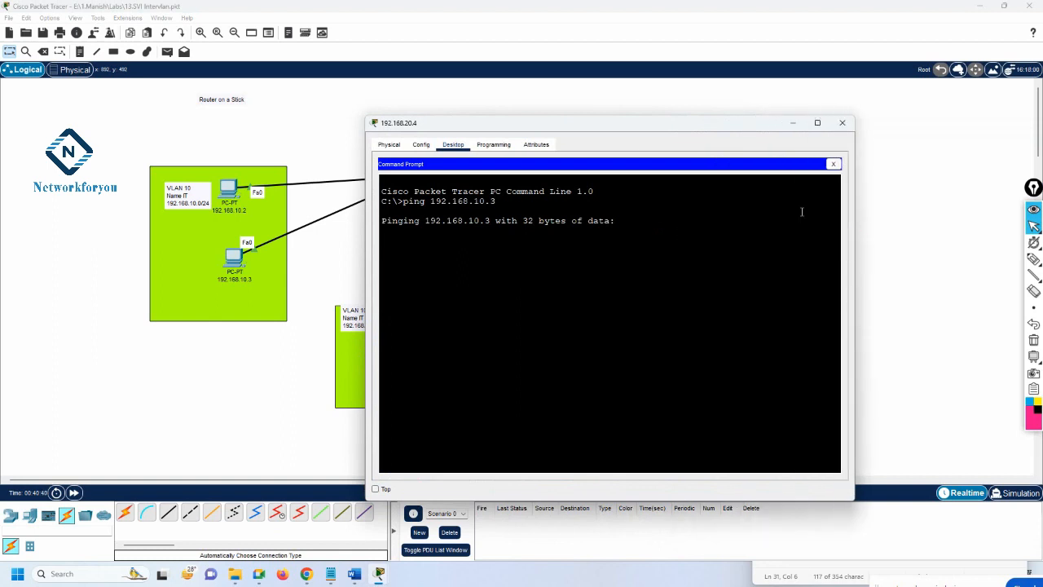
{"action": "left_click_drag", "start_coordinate": [594, 117], "coordinate": [762, 178]}
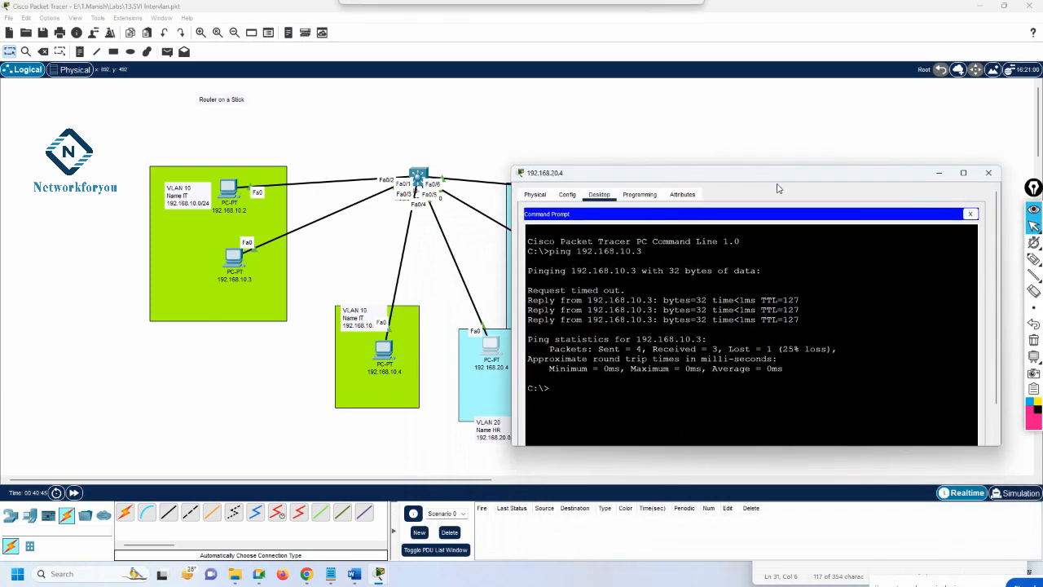
{"action": "left_click", "coordinate": [939, 173]}
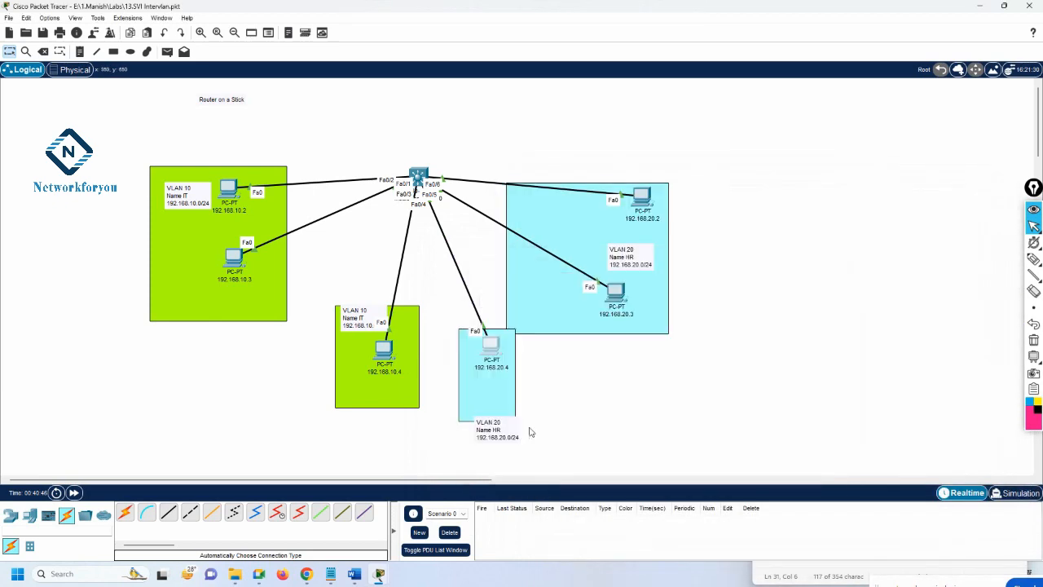
Step: In the Notepad commands, annotate the ip routing line with "--This is use to enable Routing in L3 switch."
{"action": "left_click", "coordinate": [330, 574]}
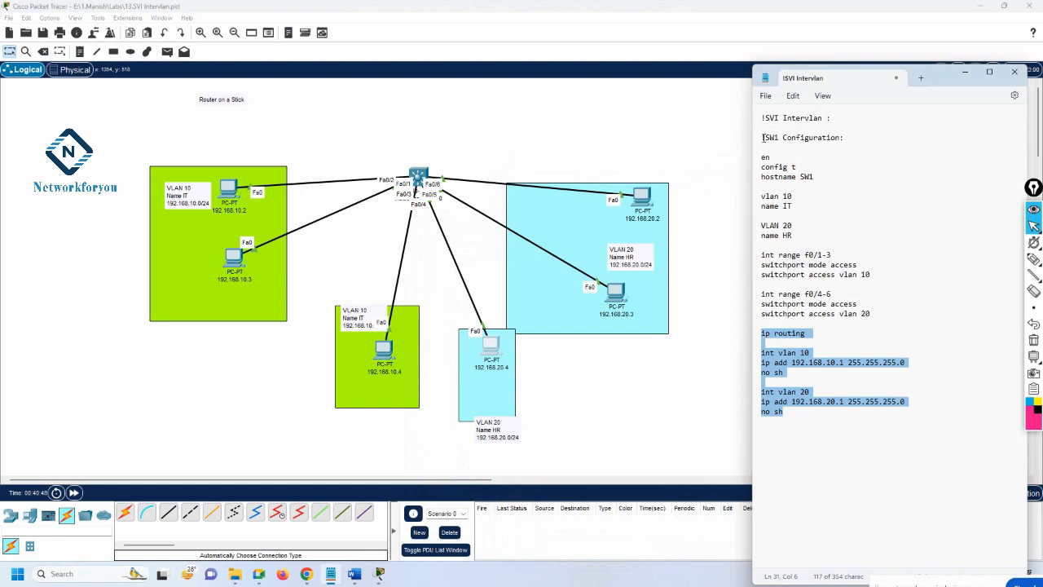
{"action": "left_click_drag", "start_coordinate": [763, 137], "coordinate": [894, 320]}
{"action": "left_click_drag", "start_coordinate": [814, 335], "coordinate": [749, 342]}
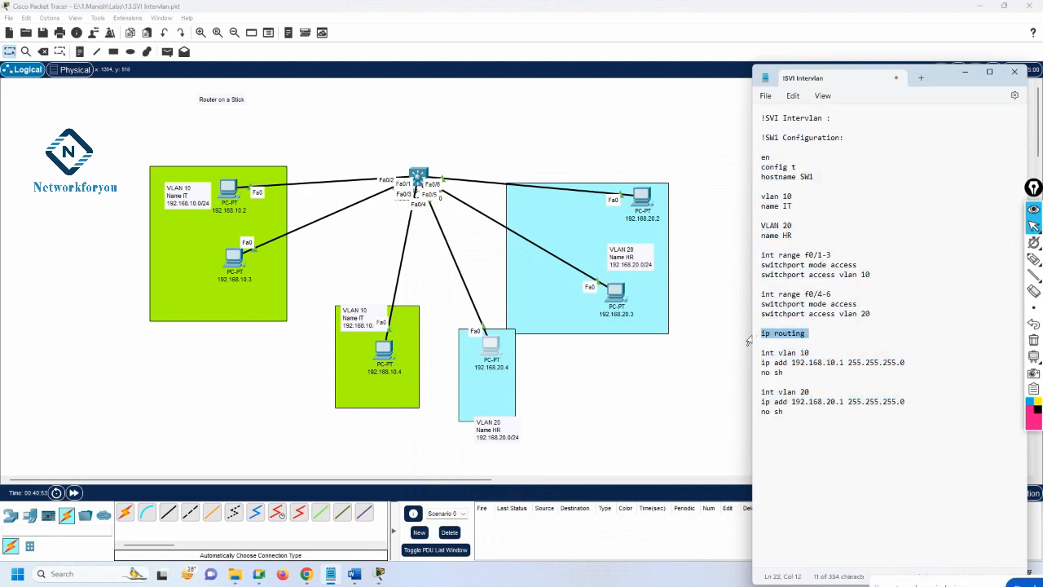
{"action": "left_click", "coordinate": [835, 337]}
{"action": "type", "text": "--"}
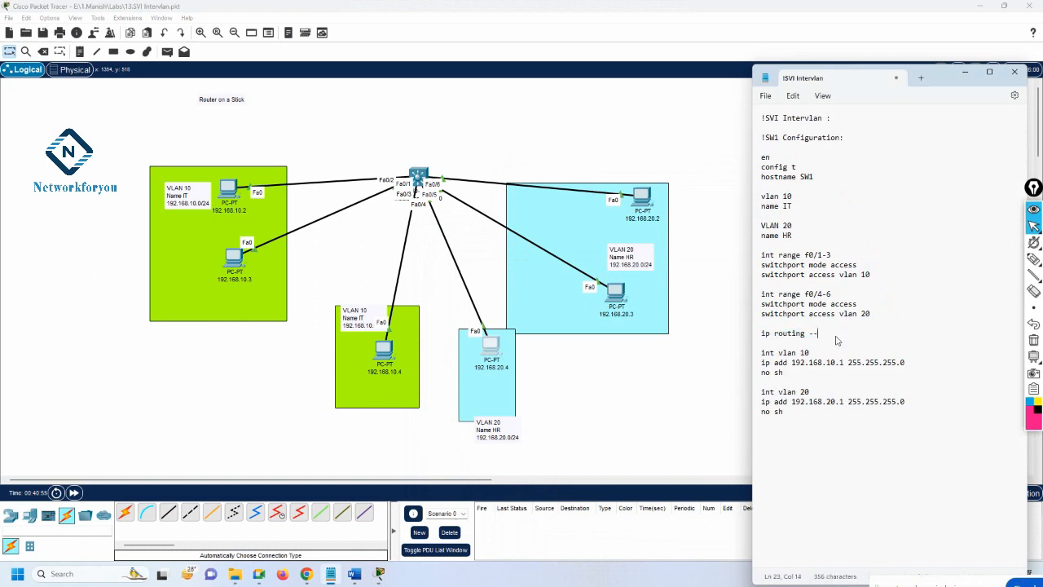
{"action": "type", "text": "This is use to enable Routing in L"}
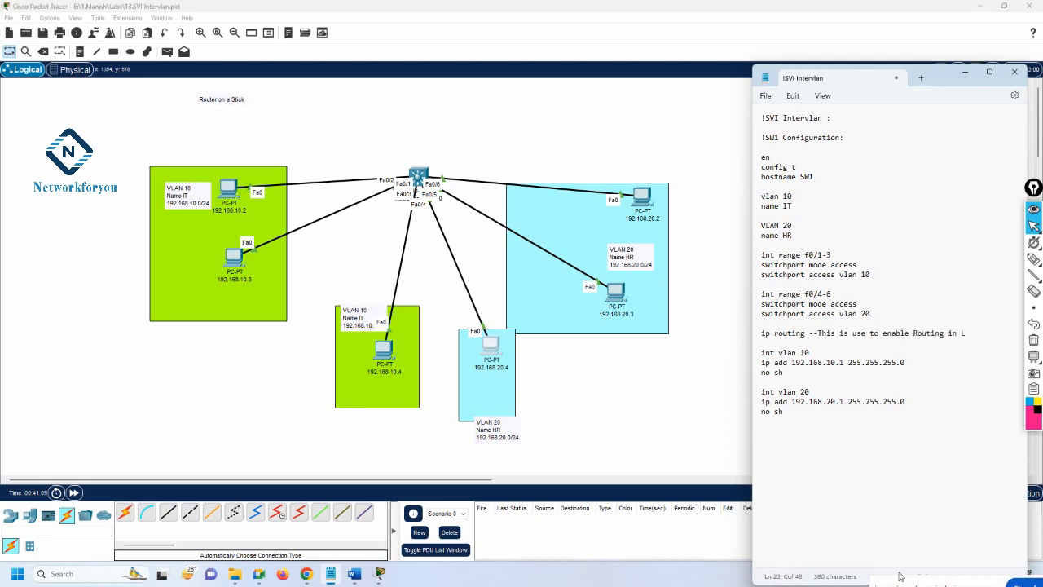
{"action": "type", "text": "#"}
{"action": "key", "text": "BackSpace"}
{"action": "key", "text": "BackSpace"}
{"action": "type", "text": "3 switch"}
Step: Sketch a router linked to the switch with the pen, cross and tick the connecting links, and clear the annotations
{"action": "mouse_move", "coordinate": [1033, 262]}
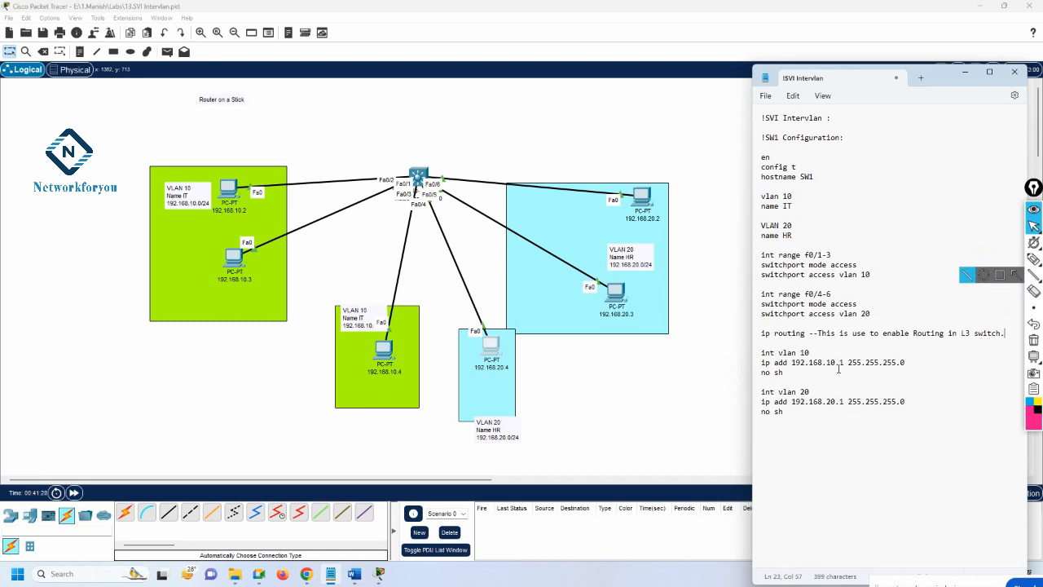
{"action": "left_click", "coordinate": [1033, 258]}
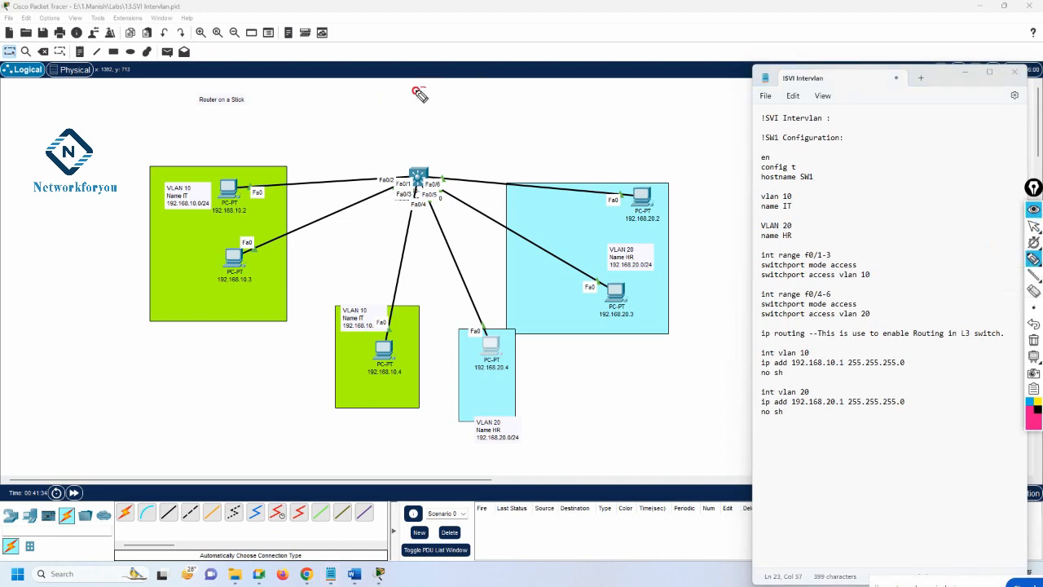
{"action": "mouse_move", "coordinate": [417, 91]}
{"action": "left_mouse_down"}
{"action": "mouse_move", "coordinate": [426, 89]}
{"action": "mouse_move", "coordinate": [420, 170]}
{"action": "left_mouse_up"}
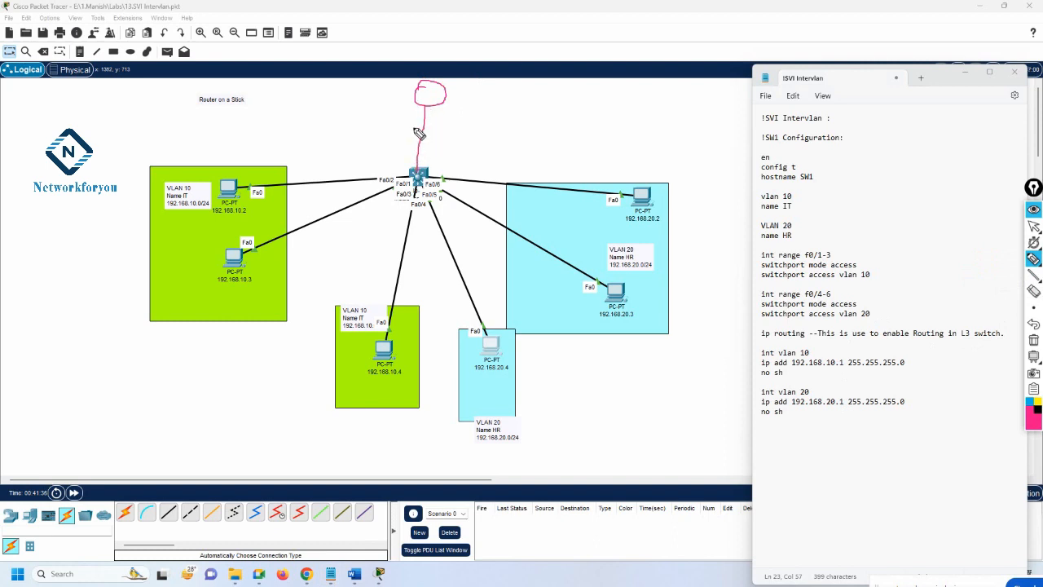
{"action": "mouse_move", "coordinate": [411, 118]}
{"action": "left_mouse_down"}
{"action": "mouse_move", "coordinate": [441, 135]}
{"action": "mouse_move", "coordinate": [395, 149]}
{"action": "mouse_move", "coordinate": [339, 192]}
{"action": "mouse_move", "coordinate": [362, 209]}
{"action": "mouse_move", "coordinate": [381, 190]}
{"action": "left_mouse_up"}
{"action": "mouse_move", "coordinate": [405, 248]}
{"action": "left_mouse_down"}
{"action": "mouse_move", "coordinate": [484, 195]}
{"action": "mouse_move", "coordinate": [495, 172]}
{"action": "left_mouse_up"}
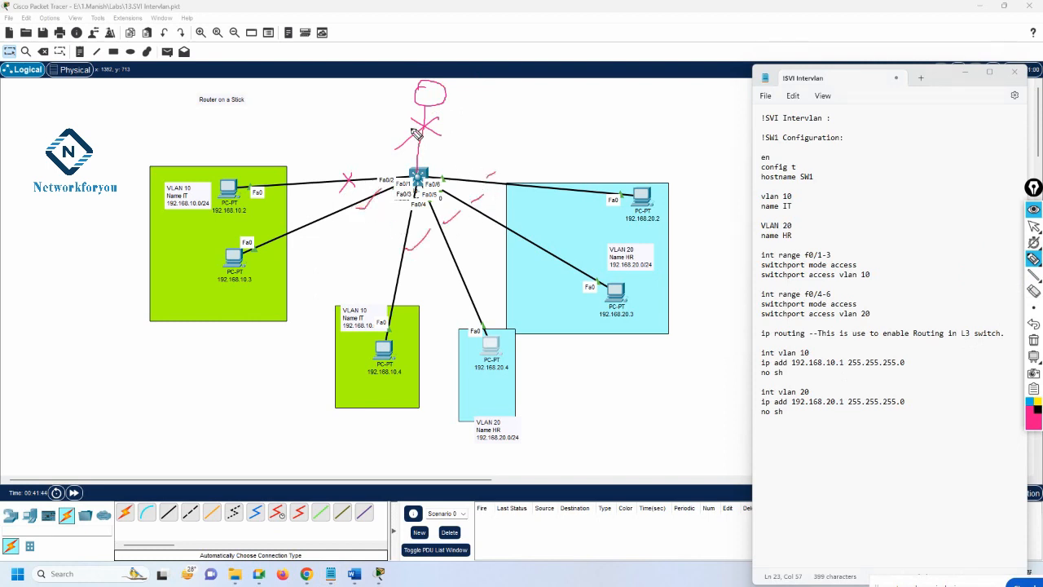
{"action": "left_click_drag", "start_coordinate": [409, 116], "coordinate": [442, 136]}
{"action": "left_click_drag", "start_coordinate": [441, 114], "coordinate": [406, 150]}
{"action": "left_click", "coordinate": [1033, 342]}
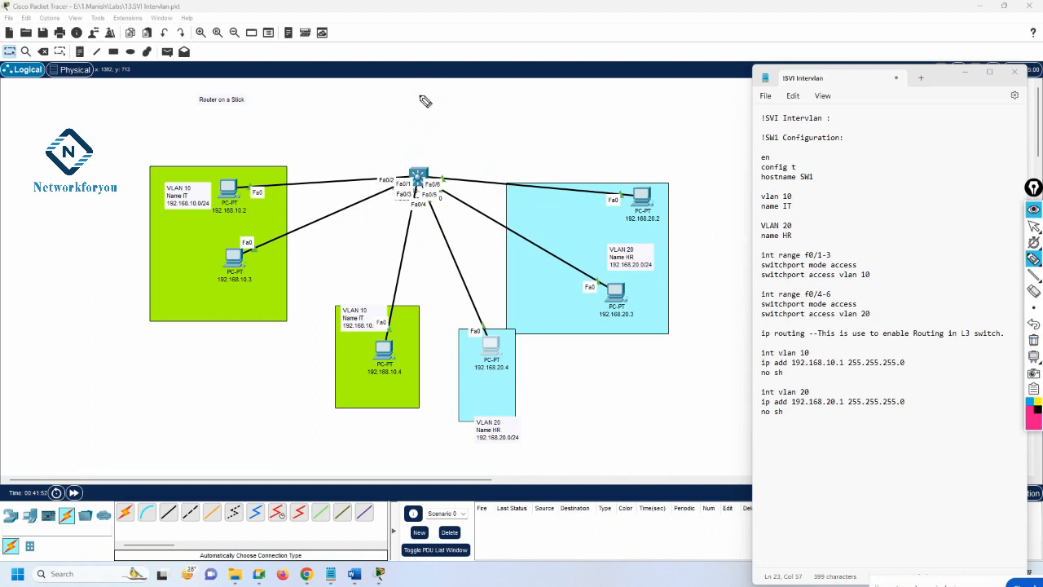
Step: Redraw the router with an X symbol above the switch, cross out its uplink, and clear the sketch
{"action": "left_click_drag", "start_coordinate": [422, 89], "coordinate": [438, 93]}
{"action": "mouse_move", "coordinate": [428, 92]}
{"action": "left_mouse_down"}
{"action": "mouse_move", "coordinate": [419, 98]}
{"action": "mouse_move", "coordinate": [432, 110]}
{"action": "left_mouse_up"}
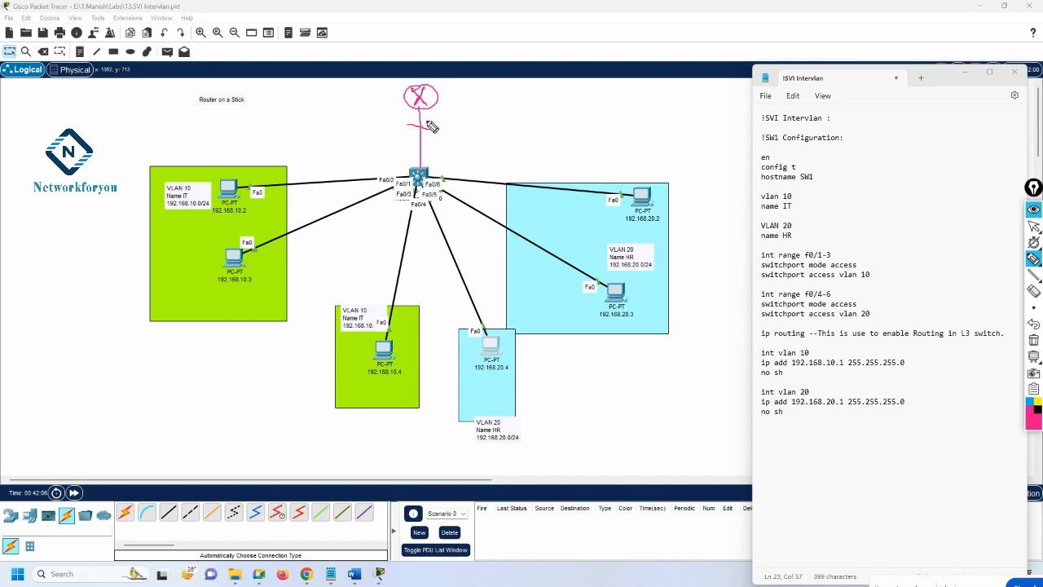
{"action": "left_click_drag", "start_coordinate": [431, 117], "coordinate": [409, 134]}
{"action": "mouse_move", "coordinate": [407, 122]}
{"action": "left_mouse_down"}
{"action": "mouse_move", "coordinate": [435, 128]}
{"action": "mouse_move", "coordinate": [410, 141]}
{"action": "left_mouse_up"}
{"action": "left_click", "coordinate": [1033, 342]}
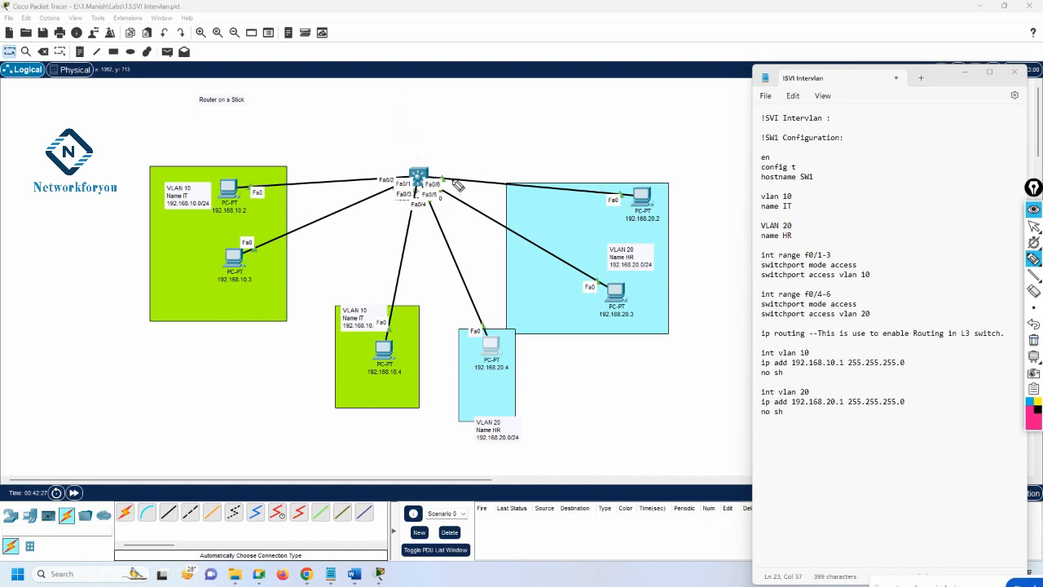
Step: Cross out the Fa0/1 and Fa0/2 links, trace the traffic path through a sketched router, and erase the drawing
{"action": "left_click_drag", "start_coordinate": [349, 168], "coordinate": [369, 187]}
{"action": "mouse_move", "coordinate": [365, 166]}
{"action": "left_mouse_down"}
{"action": "mouse_move", "coordinate": [351, 188]}
{"action": "mouse_move", "coordinate": [387, 197]}
{"action": "left_mouse_up"}
{"action": "left_click_drag", "start_coordinate": [375, 183], "coordinate": [371, 197]}
{"action": "mouse_move", "coordinate": [428, 85]}
{"action": "left_mouse_down"}
{"action": "mouse_move", "coordinate": [417, 95]}
{"action": "mouse_move", "coordinate": [429, 85]}
{"action": "mouse_move", "coordinate": [440, 112]}
{"action": "mouse_move", "coordinate": [424, 163]}
{"action": "left_mouse_up"}
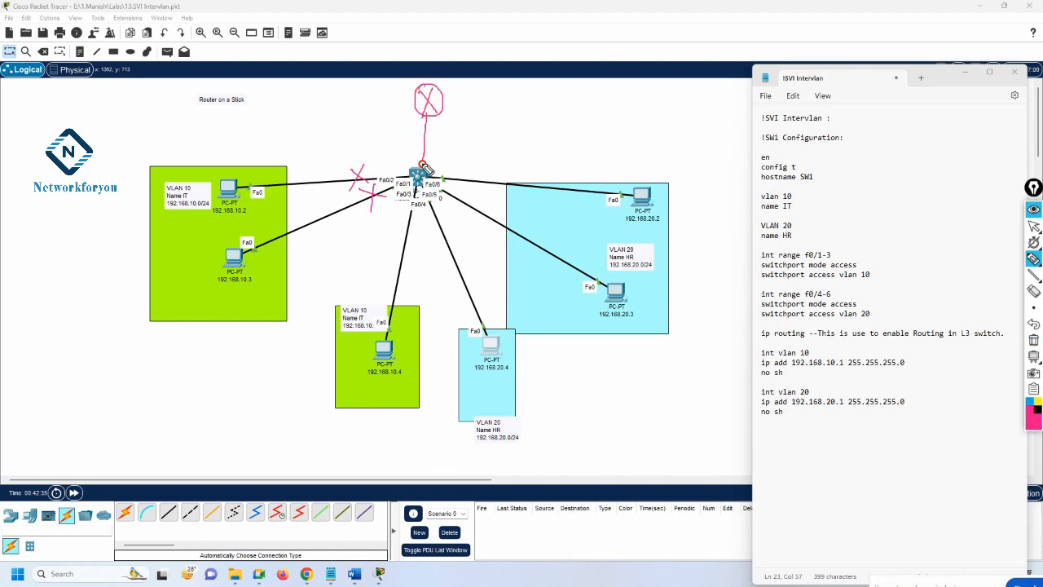
{"action": "left_click_drag", "start_coordinate": [429, 111], "coordinate": [426, 160]}
{"action": "mouse_move", "coordinate": [308, 173]}
{"action": "left_mouse_down"}
{"action": "mouse_move", "coordinate": [408, 178]}
{"action": "mouse_move", "coordinate": [437, 106]}
{"action": "mouse_move", "coordinate": [421, 181]}
{"action": "mouse_move", "coordinate": [473, 181]}
{"action": "left_mouse_up"}
{"action": "mouse_move", "coordinate": [418, 159]}
{"action": "left_mouse_down"}
{"action": "mouse_move", "coordinate": [421, 173]}
{"action": "mouse_move", "coordinate": [437, 104]}
{"action": "mouse_move", "coordinate": [426, 122]}
{"action": "mouse_move", "coordinate": [446, 180]}
{"action": "left_mouse_up"}
{"action": "mouse_move", "coordinate": [406, 127]}
{"action": "left_mouse_down"}
{"action": "mouse_move", "coordinate": [465, 139]}
{"action": "mouse_move", "coordinate": [416, 135]}
{"action": "mouse_move", "coordinate": [404, 145]}
{"action": "left_mouse_up"}
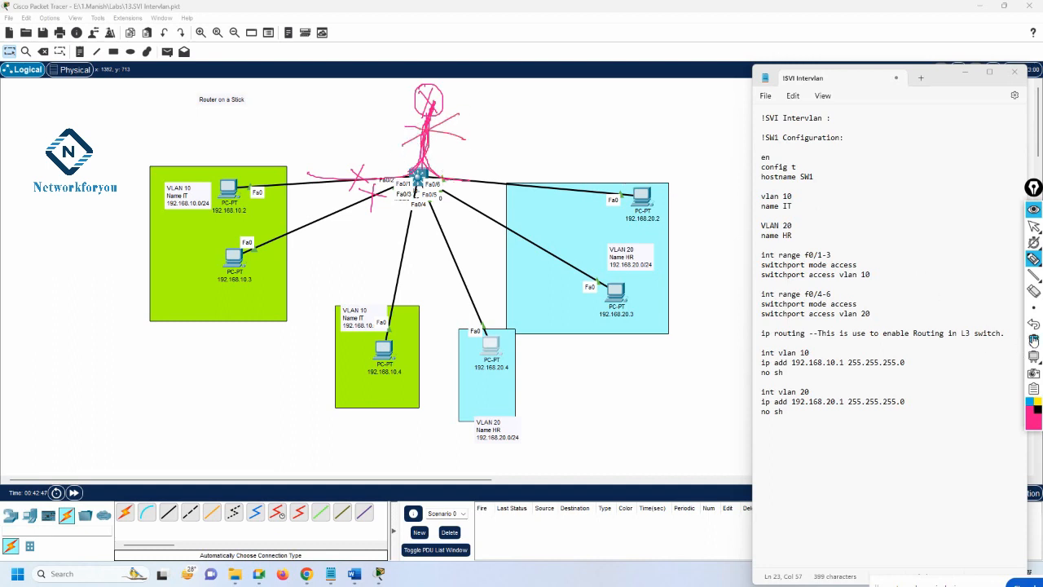
{"action": "left_click", "coordinate": [1033, 340]}
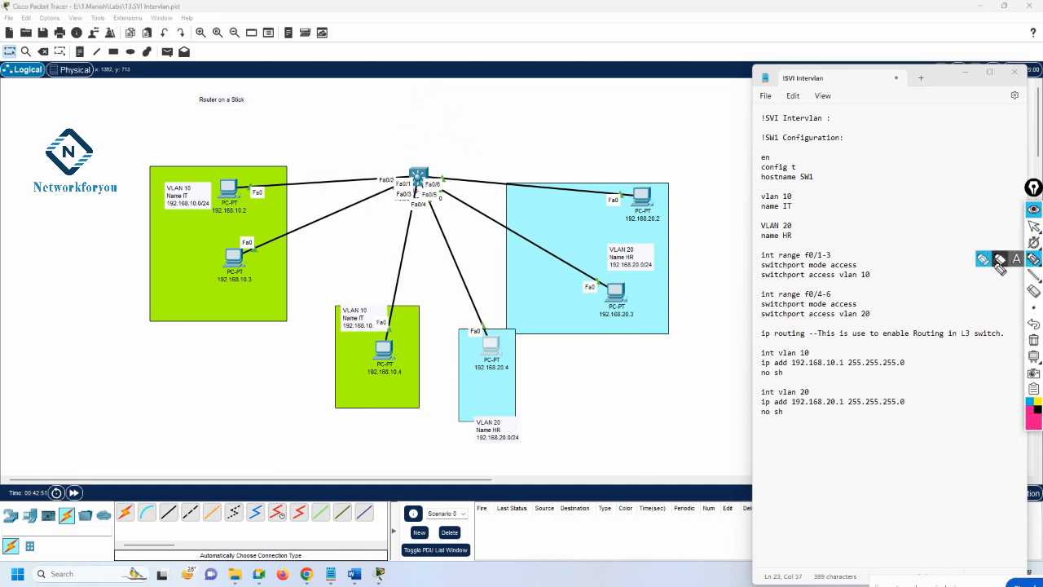
Step: Mark and cross out the individual PC links around the switch, clear the marks, and switch back to the cursor
{"action": "mouse_move", "coordinate": [339, 166]}
{"action": "left_mouse_down"}
{"action": "mouse_move", "coordinate": [377, 193]}
{"action": "mouse_move", "coordinate": [344, 197]}
{"action": "mouse_move", "coordinate": [370, 191]}
{"action": "left_mouse_up"}
{"action": "left_click_drag", "start_coordinate": [389, 237], "coordinate": [406, 228]}
{"action": "left_click_drag", "start_coordinate": [438, 226], "coordinate": [503, 181]}
{"action": "left_click_drag", "start_coordinate": [364, 239], "coordinate": [413, 252]}
{"action": "left_click_drag", "start_coordinate": [410, 241], "coordinate": [380, 269]}
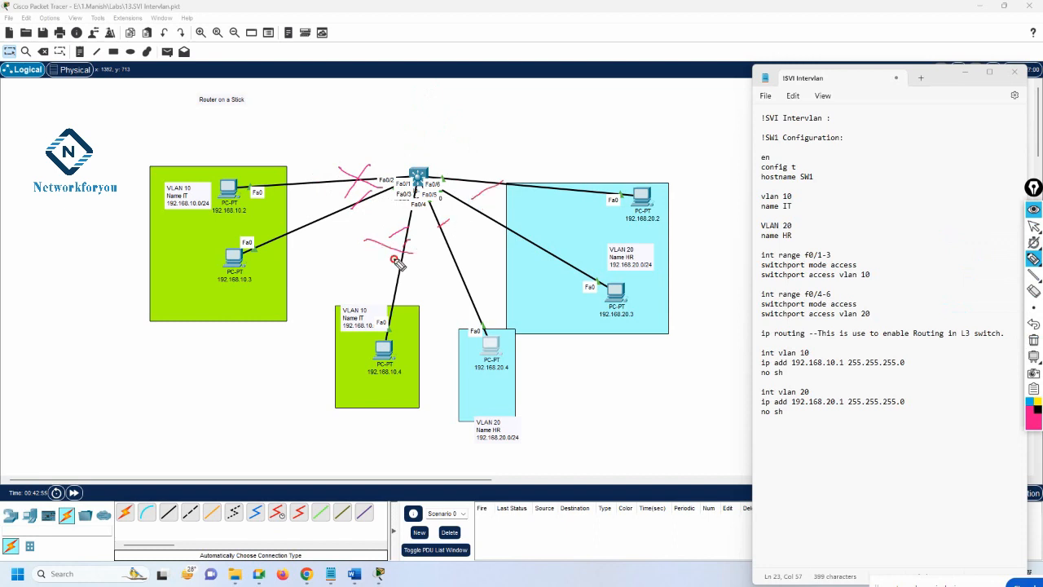
{"action": "left_click_drag", "start_coordinate": [351, 205], "coordinate": [370, 183]}
{"action": "left_click", "coordinate": [1034, 340]}
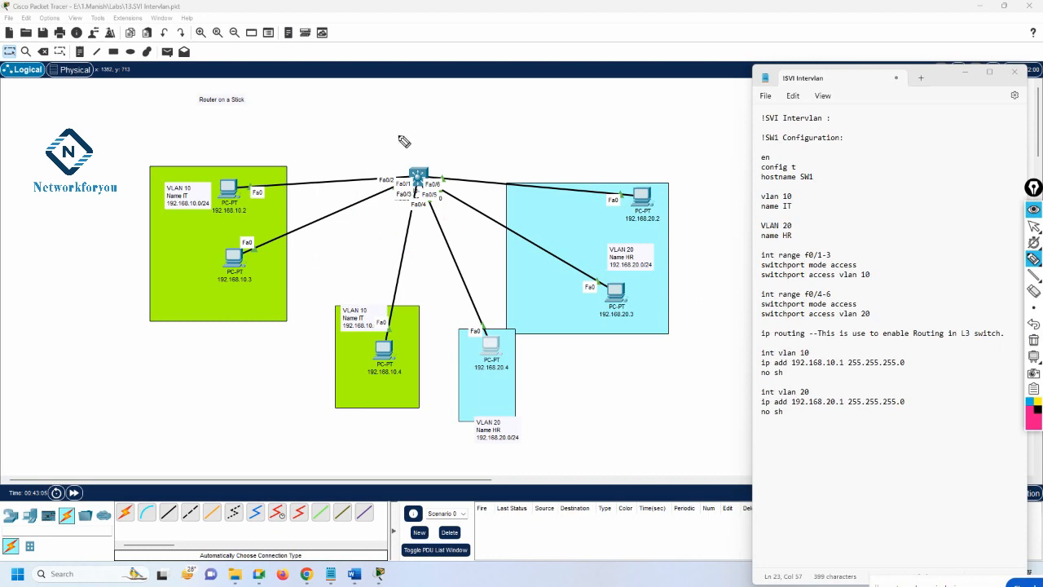
{"action": "mouse_move", "coordinate": [359, 172]}
{"action": "left_mouse_down"}
{"action": "mouse_move", "coordinate": [369, 186]}
{"action": "mouse_move", "coordinate": [359, 186]}
{"action": "left_mouse_up"}
{"action": "left_click", "coordinate": [1034, 343]}
{"action": "left_click", "coordinate": [1033, 226]}
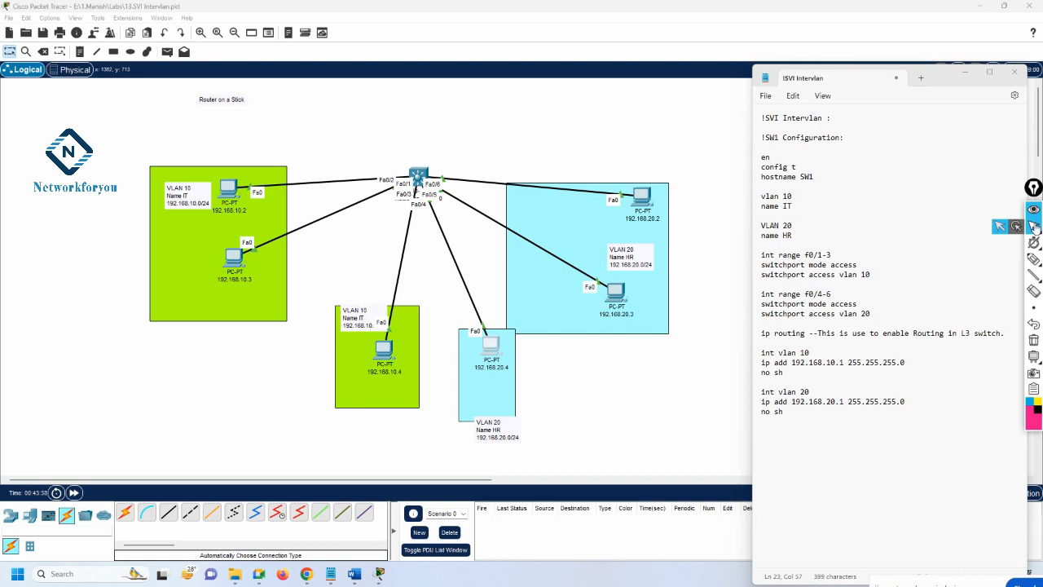
Step: Sketch two connected routers above the switch with the pen, link them to it, and cross the switch uplink
{"action": "left_click", "coordinate": [1034, 258]}
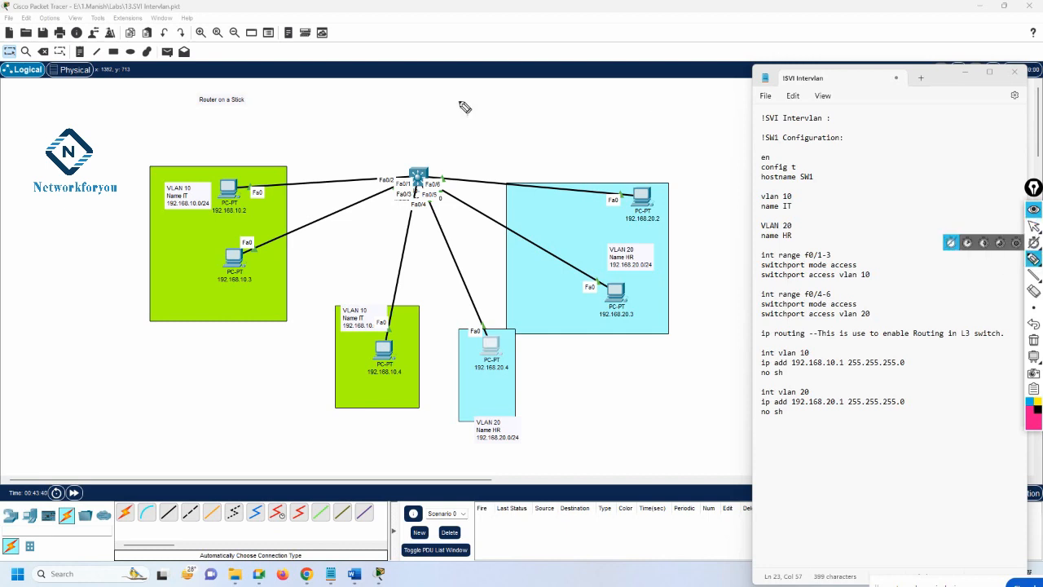
{"action": "mouse_move", "coordinate": [464, 106]}
{"action": "left_mouse_down"}
{"action": "mouse_move", "coordinate": [442, 95]}
{"action": "mouse_move", "coordinate": [544, 97]}
{"action": "left_mouse_up"}
{"action": "left_click_drag", "start_coordinate": [542, 81], "coordinate": [529, 96]}
{"action": "left_click_drag", "start_coordinate": [454, 92], "coordinate": [407, 166]}
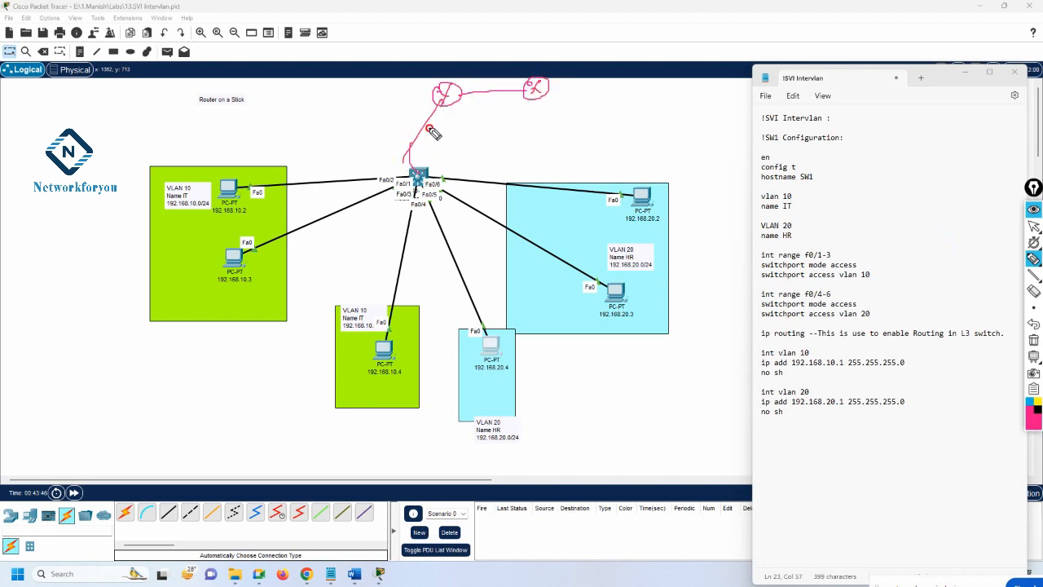
{"action": "mouse_move", "coordinate": [409, 113]}
{"action": "left_mouse_down"}
{"action": "mouse_move", "coordinate": [421, 124]}
{"action": "mouse_move", "coordinate": [411, 123]}
{"action": "left_mouse_up"}
Step: Sketch a redundant second switch with its own router chain, plus two lower switches cross-linked to both upper switches
{"action": "mouse_move", "coordinate": [593, 146]}
{"action": "left_mouse_down"}
{"action": "mouse_move", "coordinate": [616, 175]}
{"action": "mouse_move", "coordinate": [631, 141]}
{"action": "mouse_move", "coordinate": [593, 144]}
{"action": "left_mouse_up"}
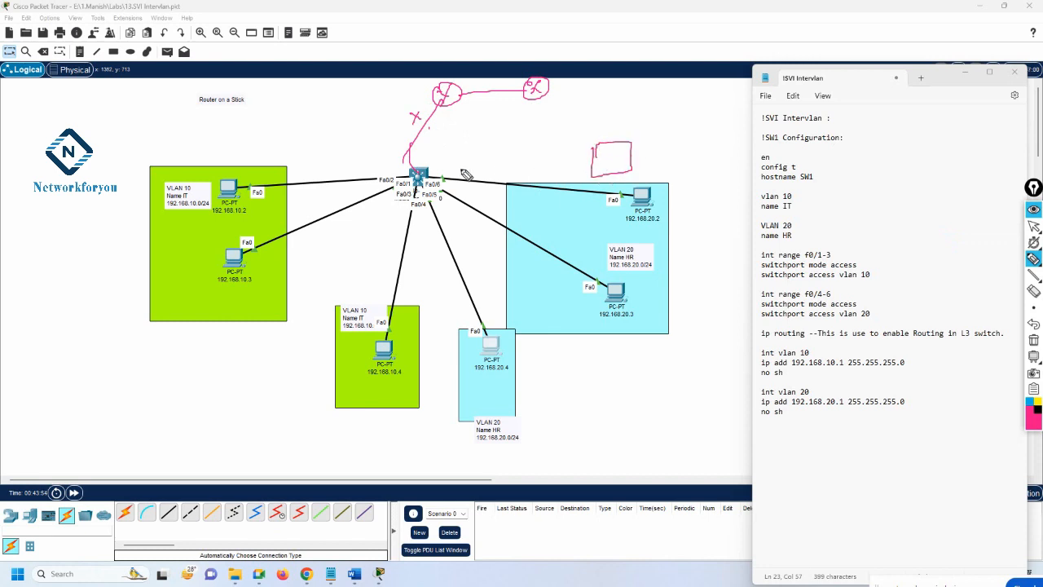
{"action": "mouse_move", "coordinate": [430, 174]}
{"action": "left_mouse_down"}
{"action": "mouse_move", "coordinate": [591, 161]}
{"action": "mouse_move", "coordinate": [599, 173]}
{"action": "mouse_move", "coordinate": [643, 88]}
{"action": "mouse_move", "coordinate": [663, 102]}
{"action": "mouse_move", "coordinate": [716, 85]}
{"action": "left_mouse_up"}
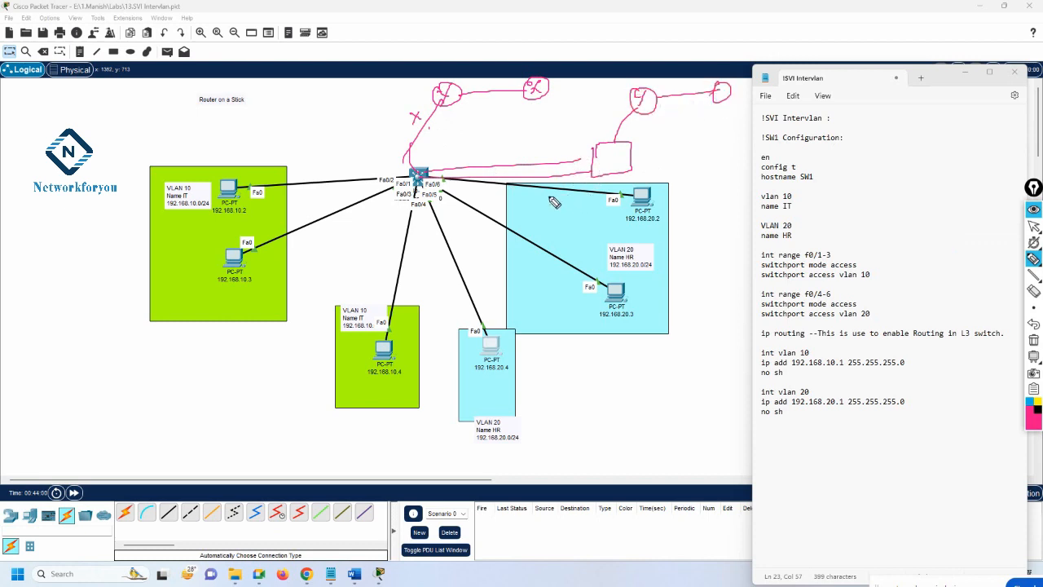
{"action": "mouse_move", "coordinate": [420, 230]}
{"action": "left_mouse_down"}
{"action": "mouse_move", "coordinate": [412, 260]}
{"action": "mouse_move", "coordinate": [441, 245]}
{"action": "mouse_move", "coordinate": [399, 238]}
{"action": "left_mouse_up"}
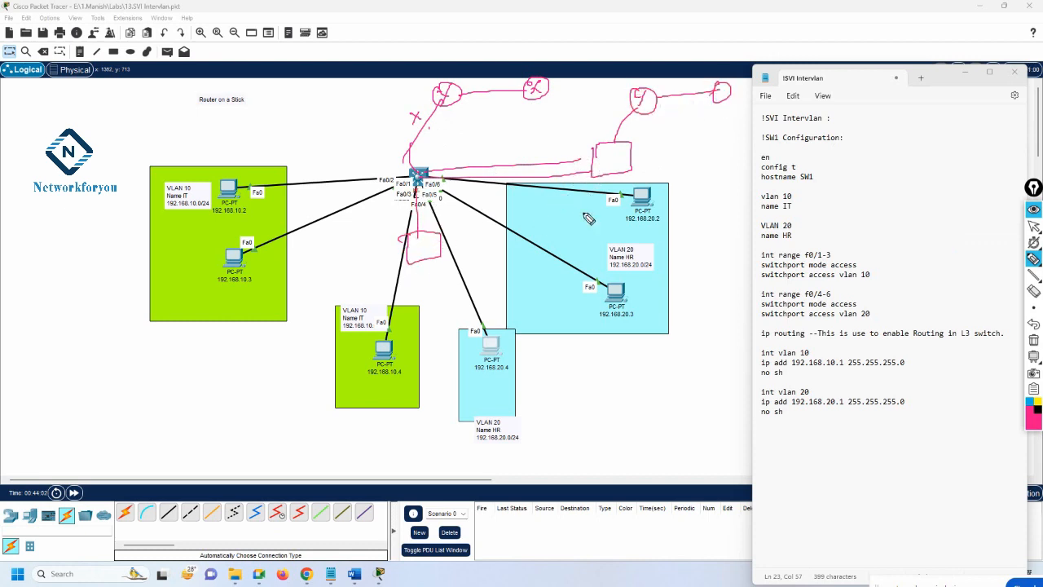
{"action": "mouse_move", "coordinate": [607, 173]}
{"action": "left_mouse_down"}
{"action": "mouse_move", "coordinate": [597, 243]}
{"action": "mouse_move", "coordinate": [623, 246]}
{"action": "mouse_move", "coordinate": [454, 244]}
{"action": "mouse_move", "coordinate": [607, 249]}
{"action": "left_mouse_up"}
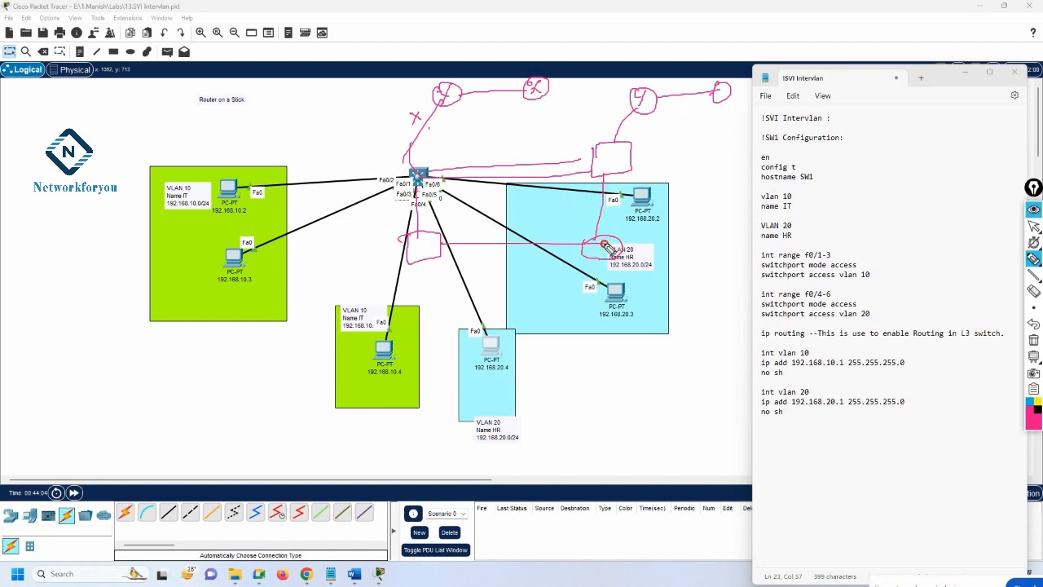
{"action": "left_click_drag", "start_coordinate": [437, 236], "coordinate": [594, 168]}
{"action": "left_click_drag", "start_coordinate": [598, 238], "coordinate": [417, 174]}
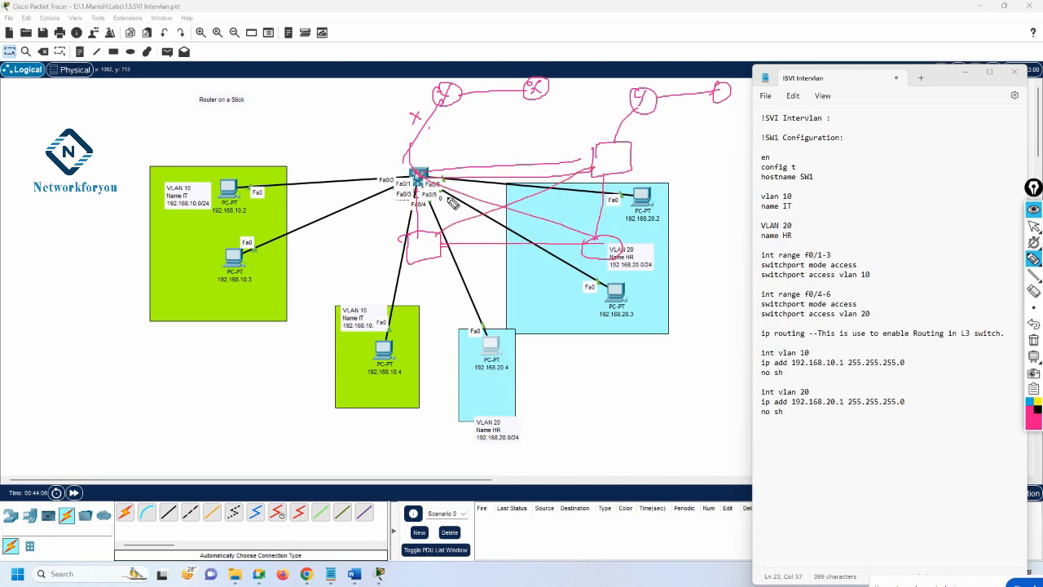
Step: Reinforce the cross on the first router's uplink and label the two outer routers ISP1 and ISP2
{"action": "left_click_drag", "start_coordinate": [416, 110], "coordinate": [433, 132]}
{"action": "left_click_drag", "start_coordinate": [541, 105], "coordinate": [552, 104]}
{"action": "mouse_move", "coordinate": [547, 104]}
{"action": "left_mouse_down"}
{"action": "mouse_move", "coordinate": [555, 119]}
{"action": "mouse_move", "coordinate": [570, 105]}
{"action": "left_mouse_up"}
{"action": "left_click_drag", "start_coordinate": [575, 98], "coordinate": [577, 114]}
{"action": "left_click_drag", "start_coordinate": [701, 115], "coordinate": [740, 127]}
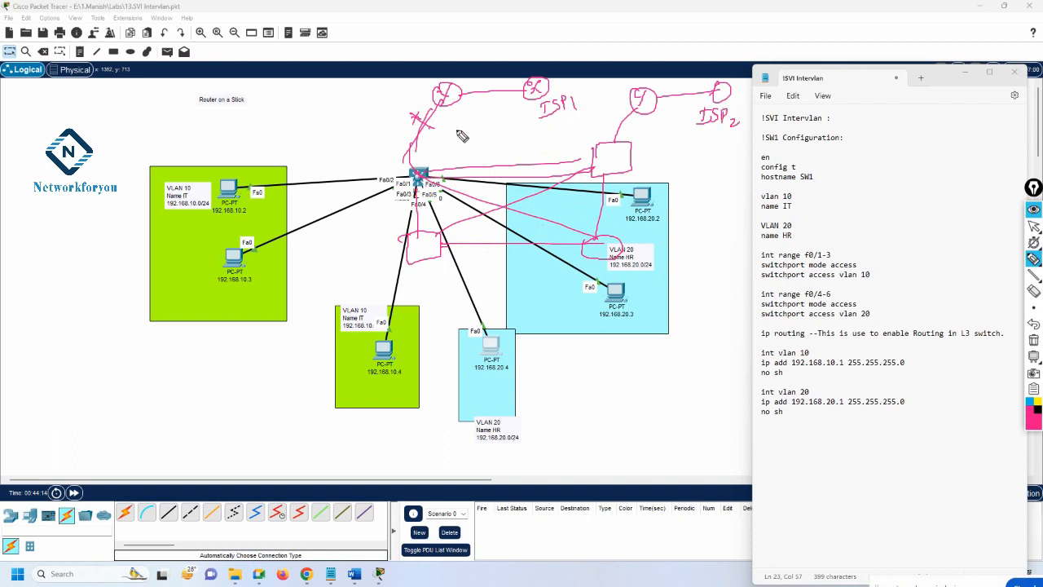
Step: Add emphasis strokes to the first uplink and beside the second switch, clear all annotations, and return to the Notepad commands
{"action": "left_click_drag", "start_coordinate": [432, 151], "coordinate": [500, 95]}
{"action": "left_click_drag", "start_coordinate": [394, 120], "coordinate": [448, 133]}
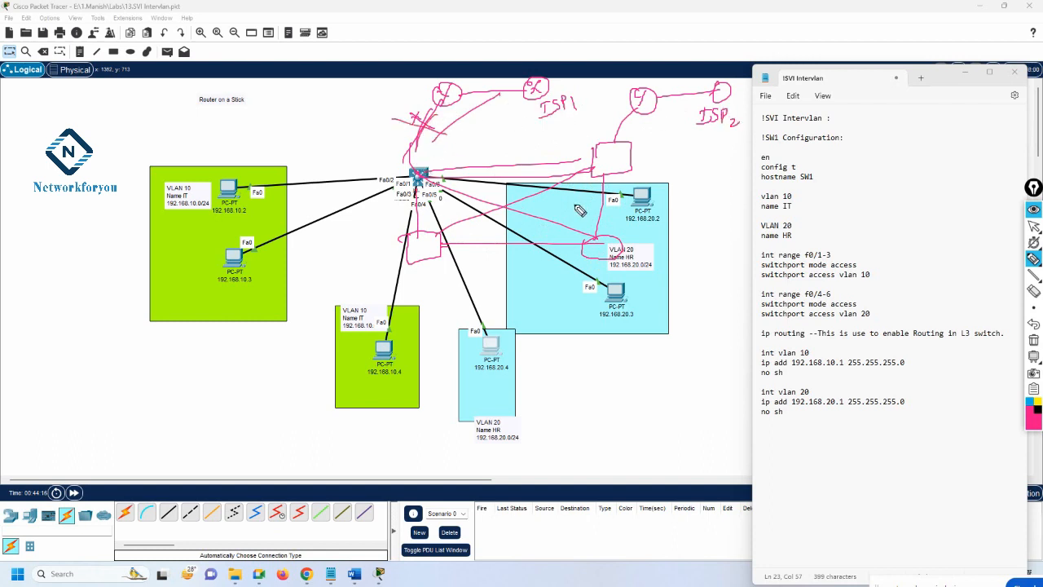
{"action": "mouse_move", "coordinate": [664, 137]}
{"action": "left_mouse_down"}
{"action": "mouse_move", "coordinate": [690, 136]}
{"action": "mouse_move", "coordinate": [685, 148]}
{"action": "left_mouse_up"}
{"action": "mouse_move", "coordinate": [1034, 359]}
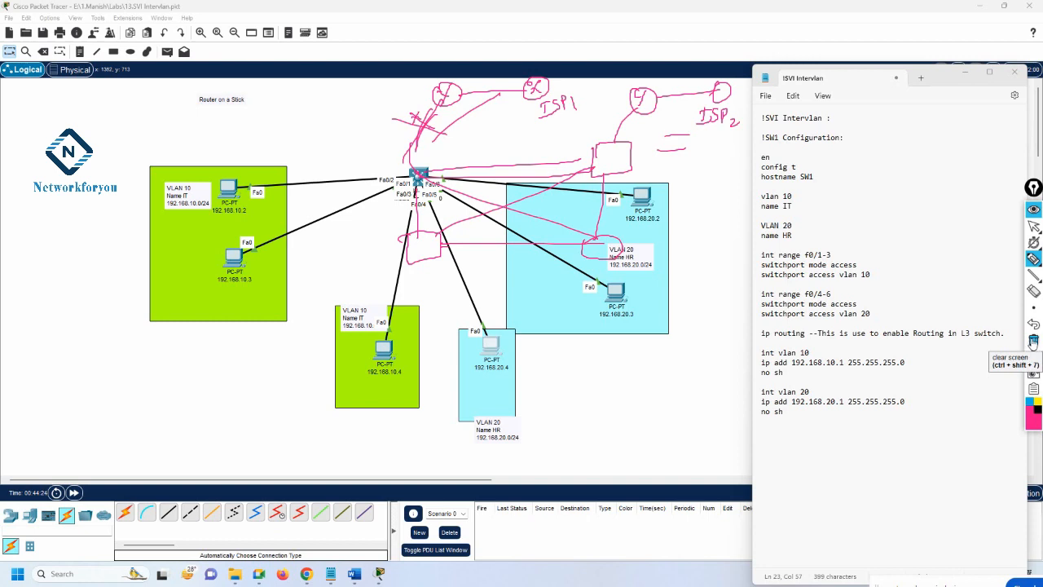
{"action": "left_click", "coordinate": [1034, 342]}
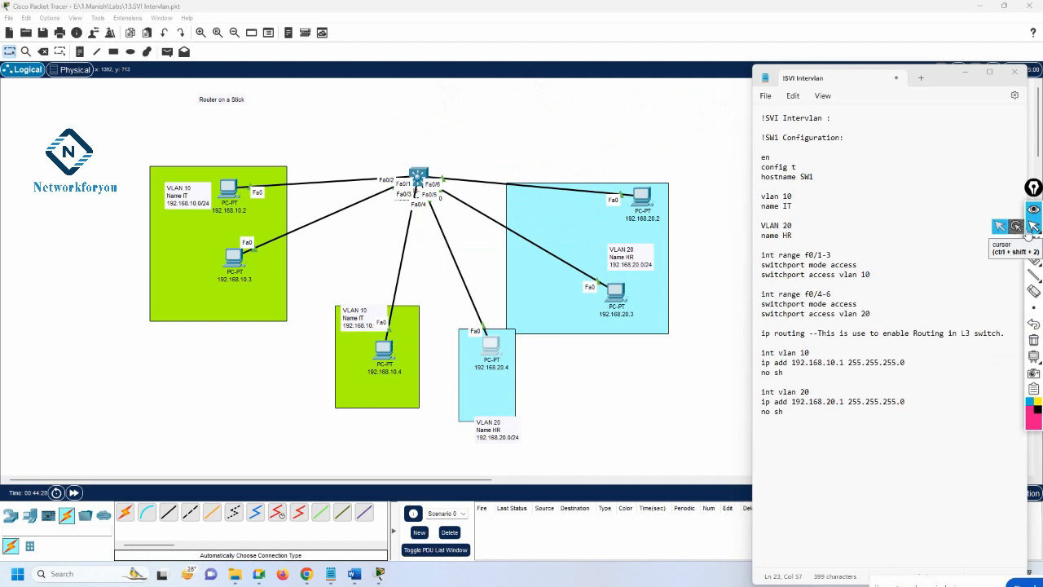
{"action": "left_click", "coordinate": [967, 310]}
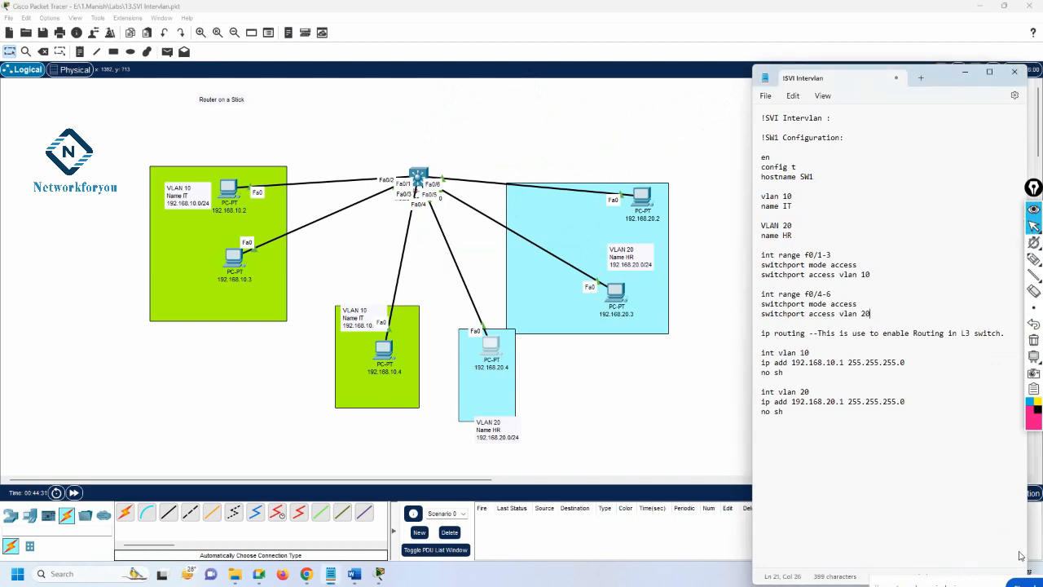